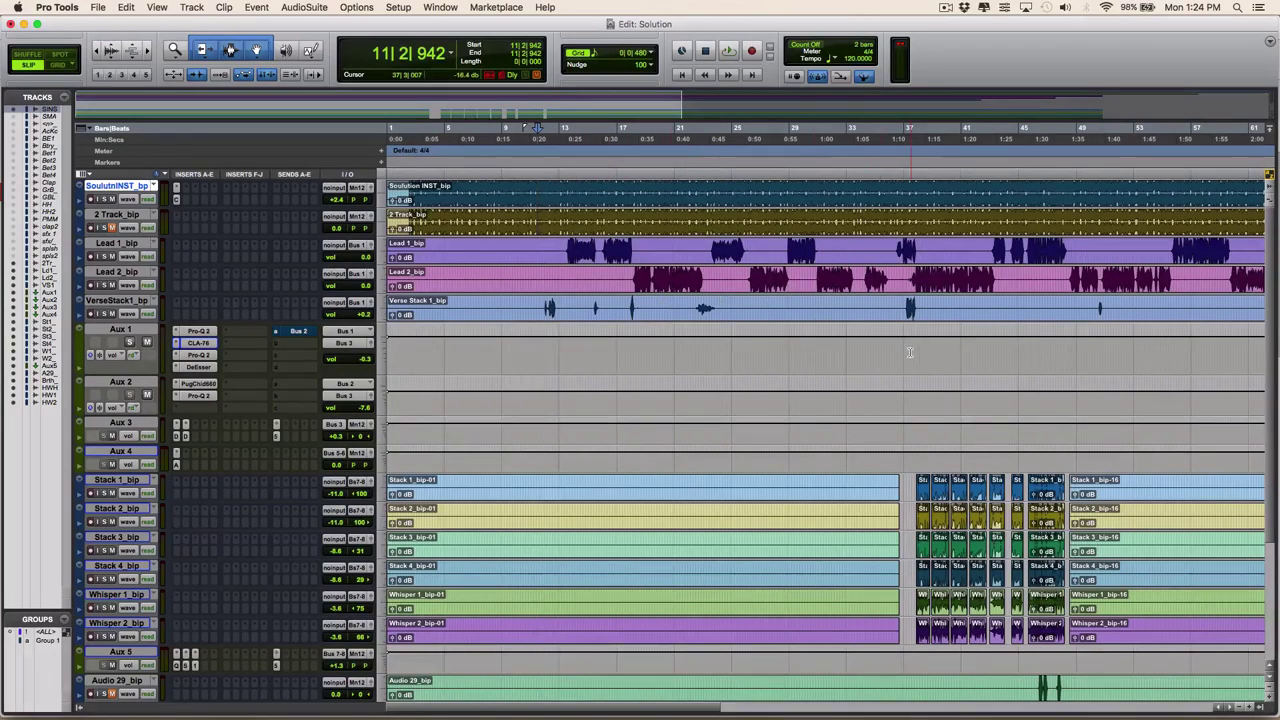
Play back the session briefly, selecting the Aux 3 track, then stop.
key("space")
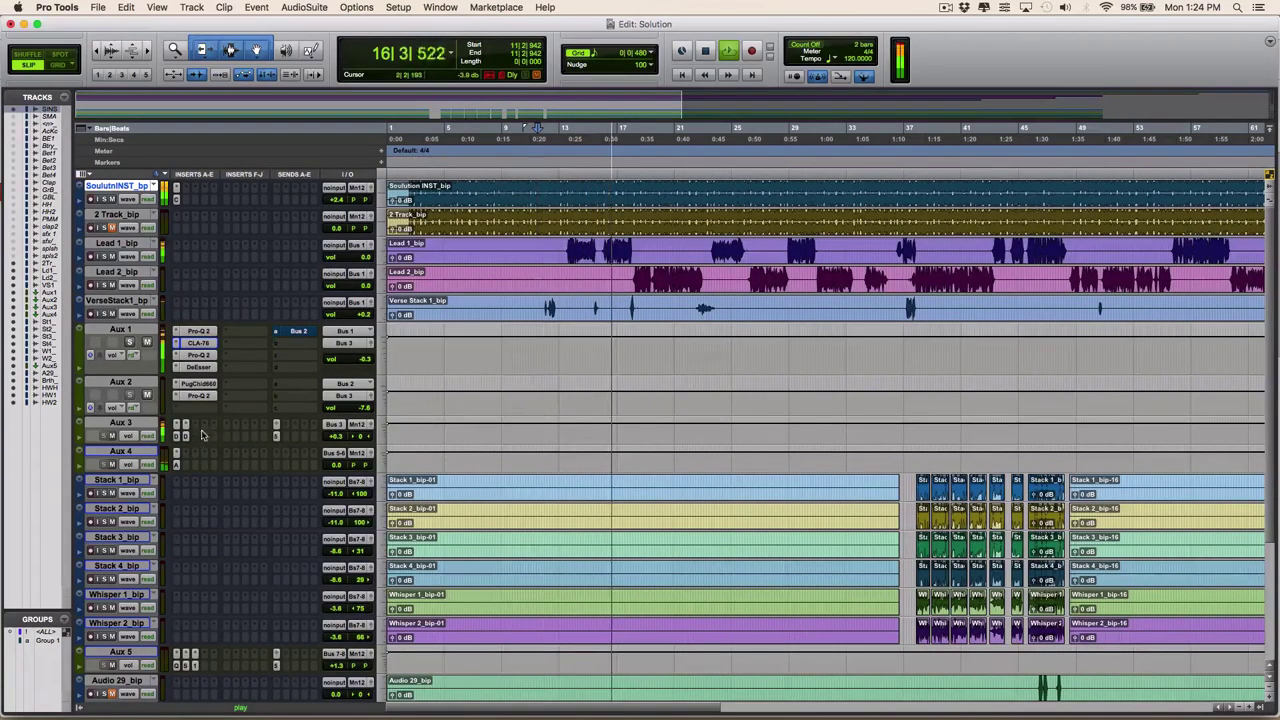
left_click(140, 422)
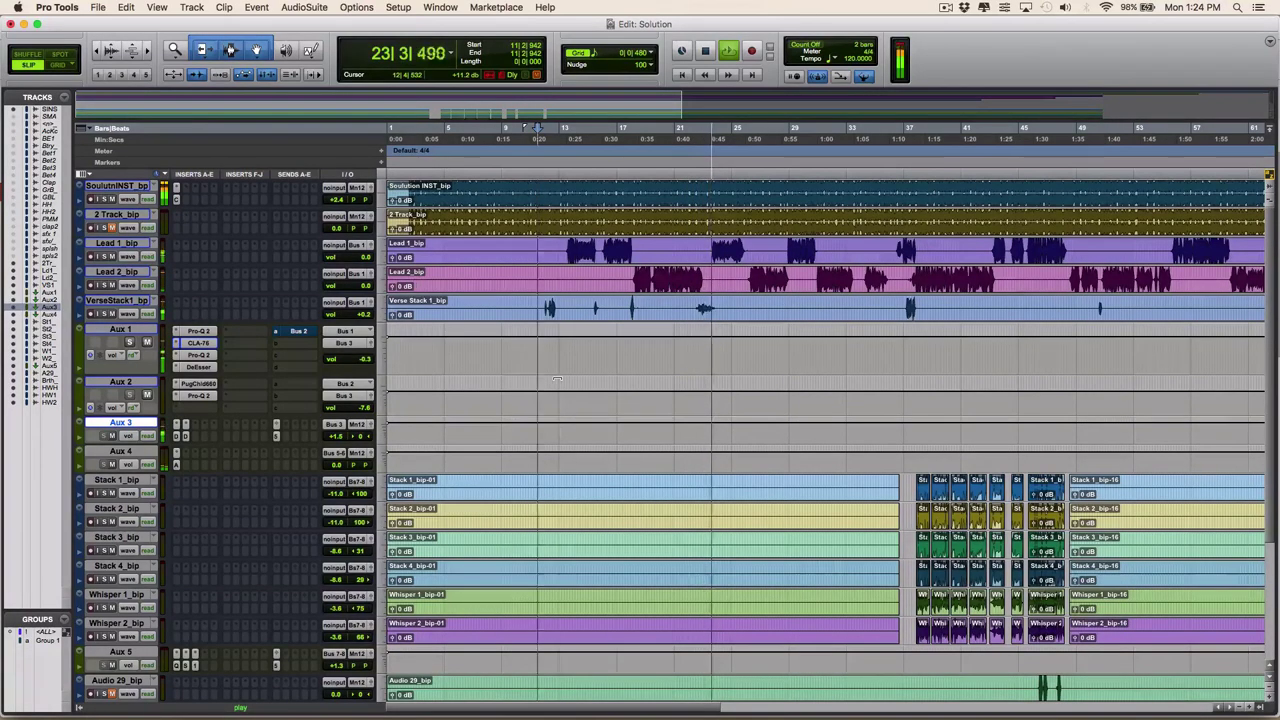
key("space")
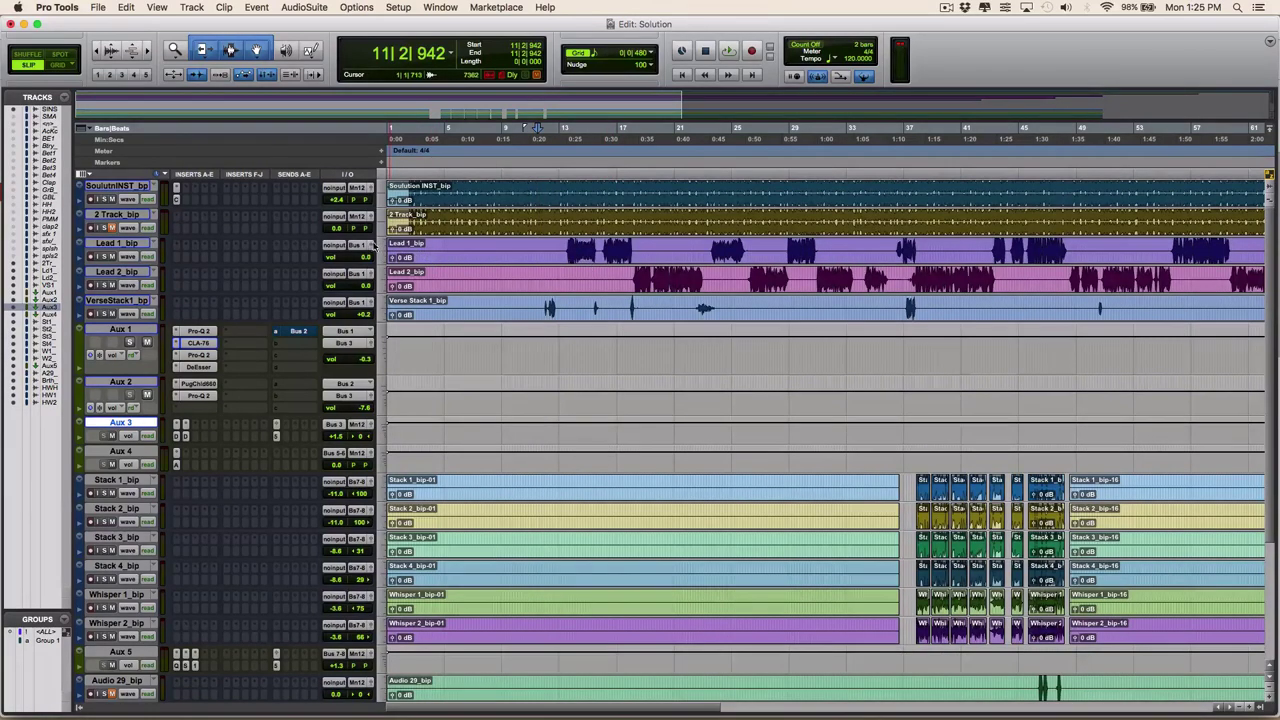
Rename the Aux 1 track to 'Lead Vocal'.
left_click(135, 330)
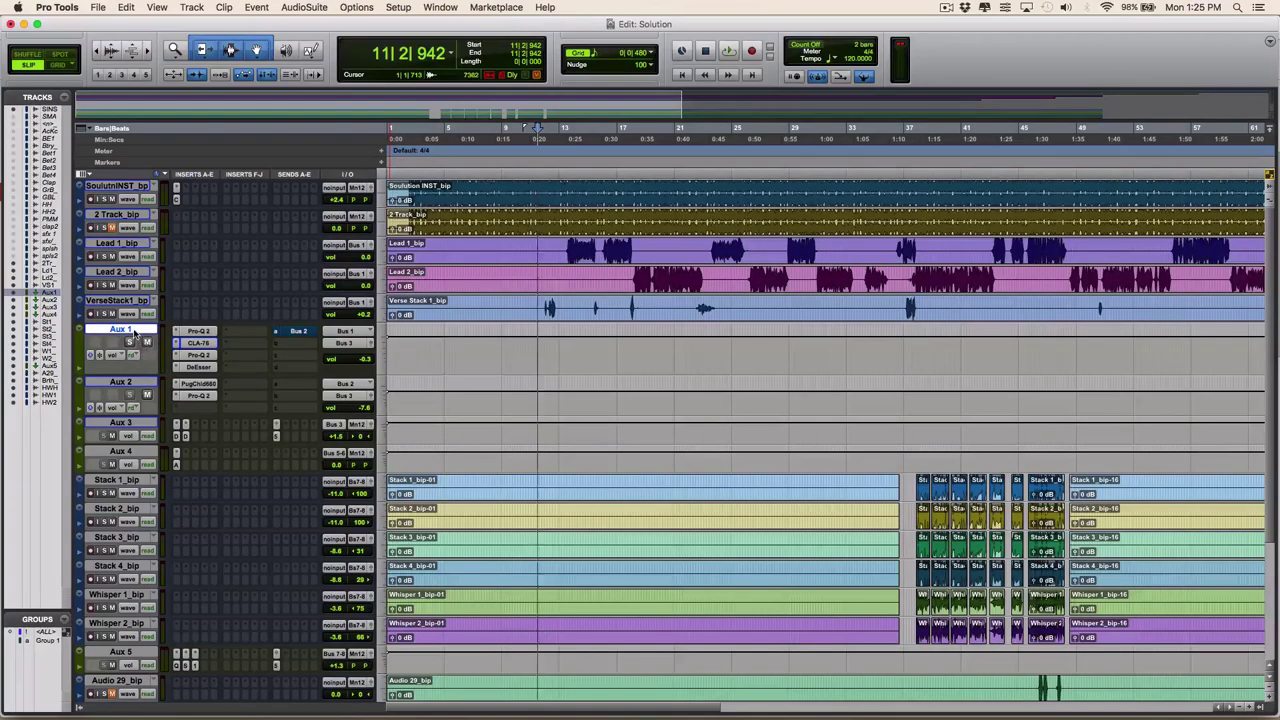
double_click(122, 329)
type("Lead Vocal")
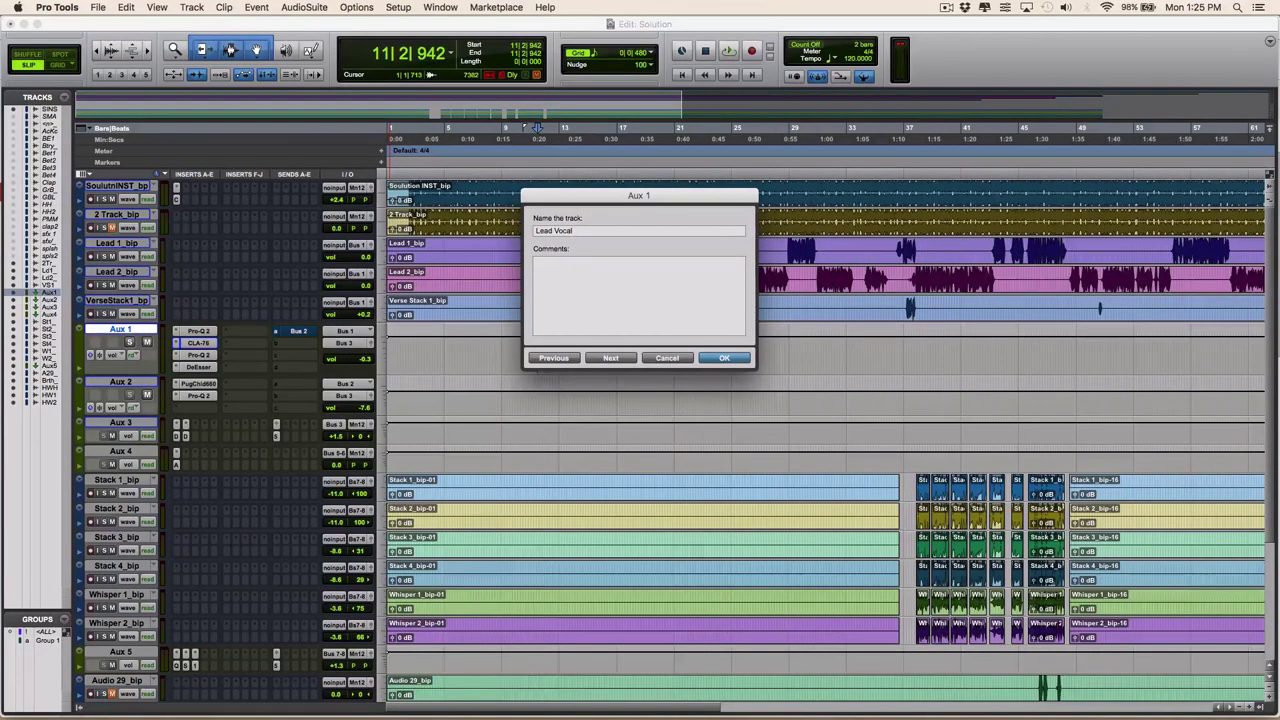
key("Return")
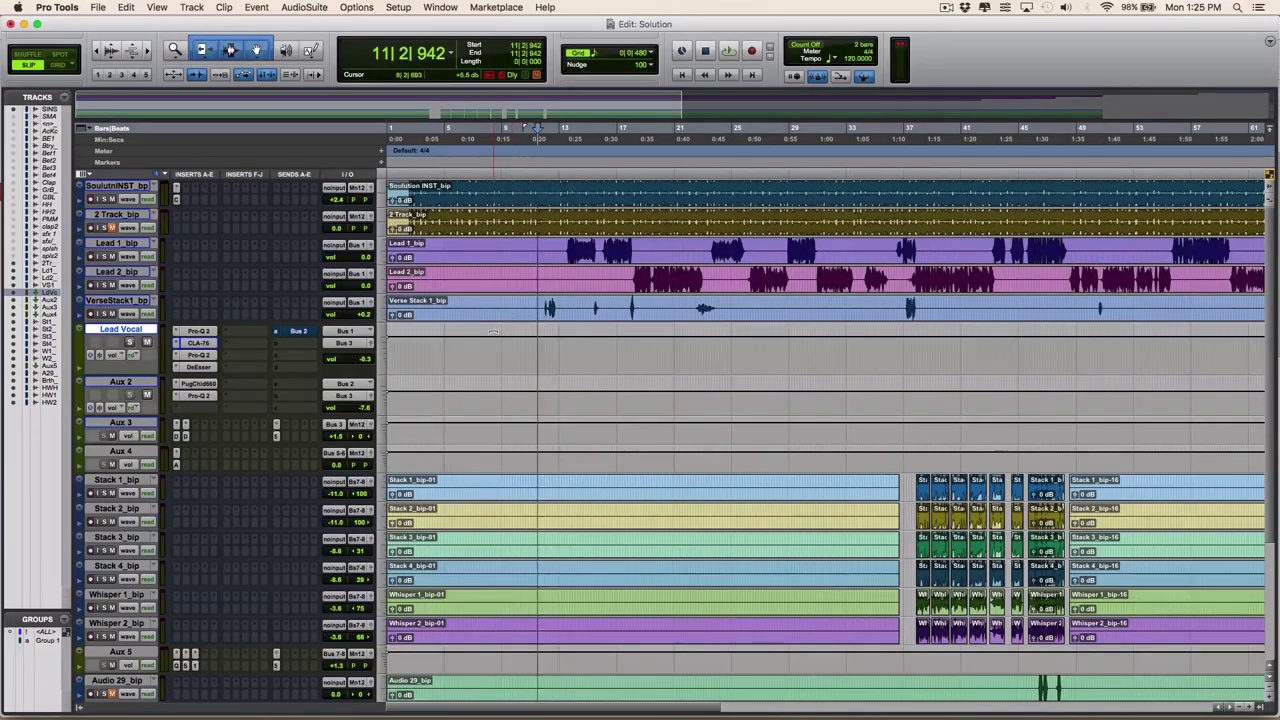
Make the Lead Vocal track taller and bring up its FabFilter Pro-Q 2 equalizer.
scroll(551, 306, "down", 1)
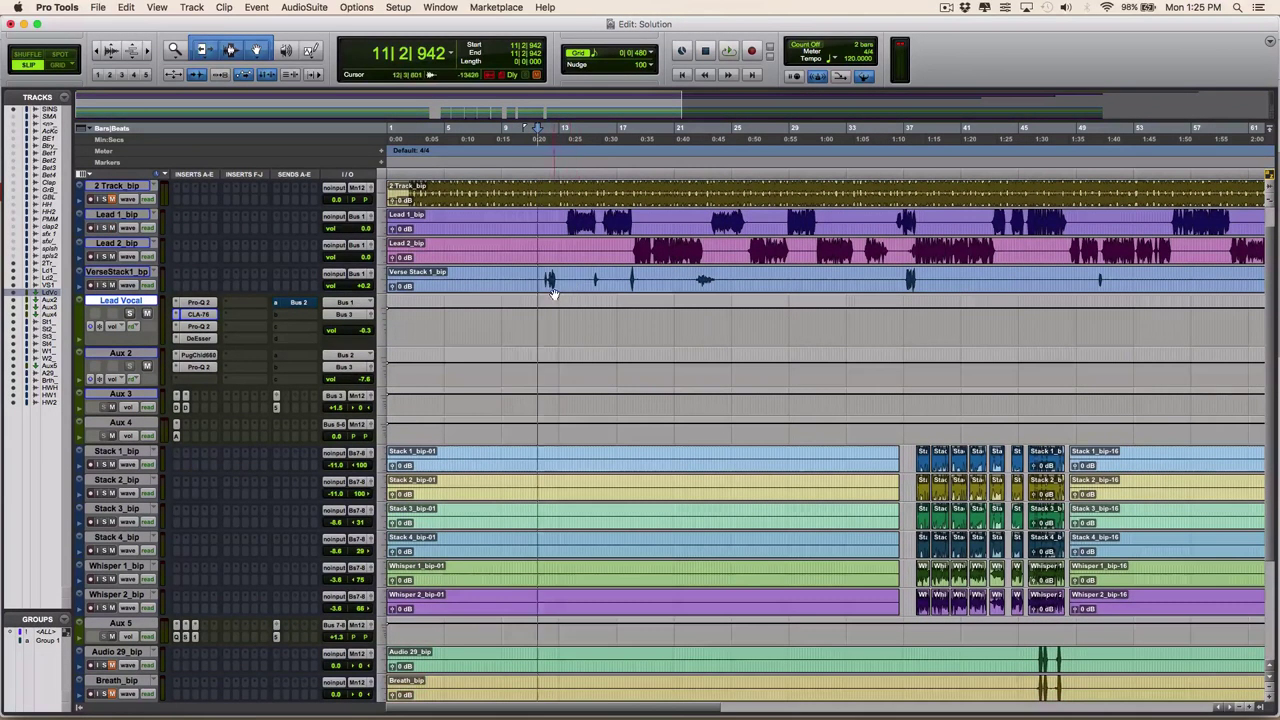
scroll(553, 294, "up", 1)
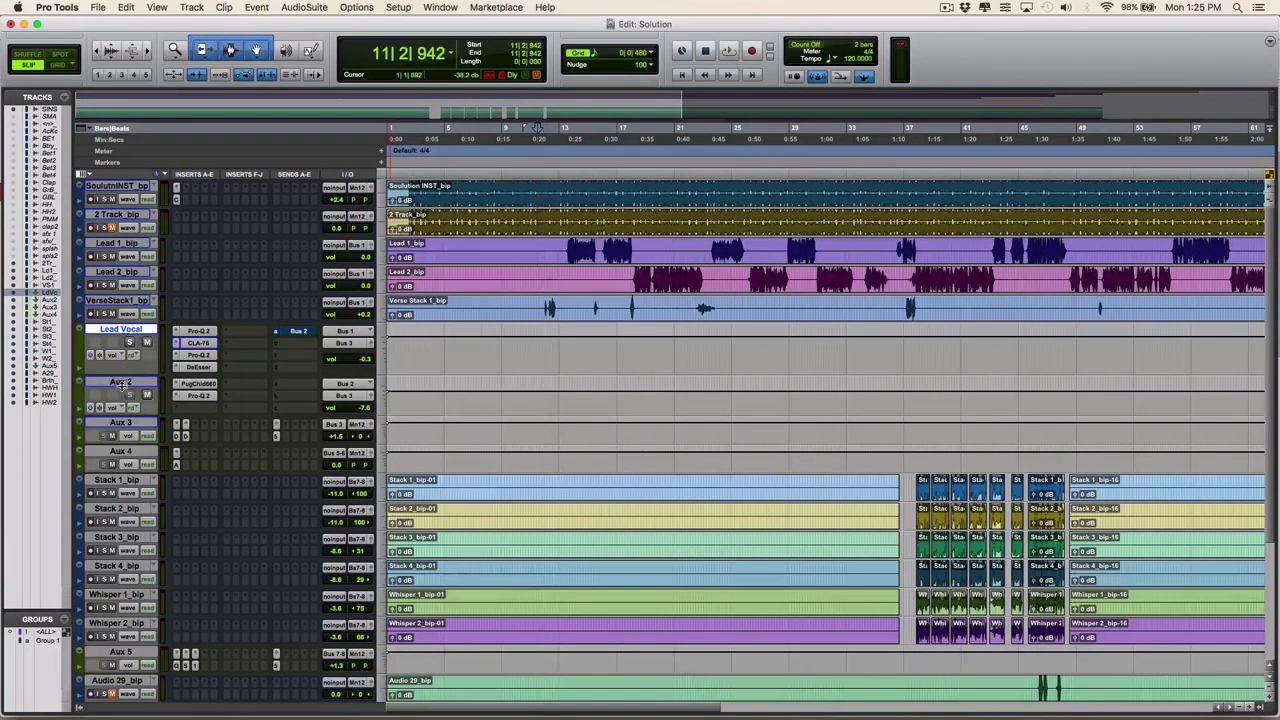
left_click_drag(121, 384, 121, 410)
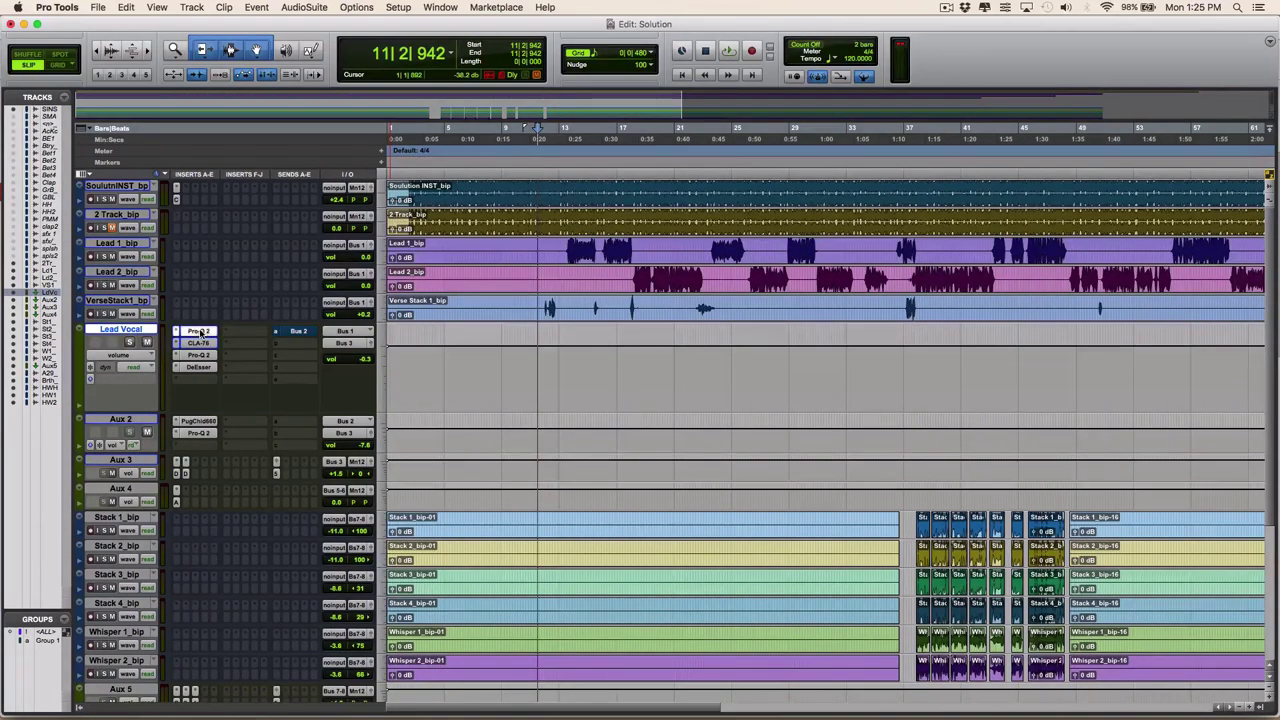
left_click(200, 331)
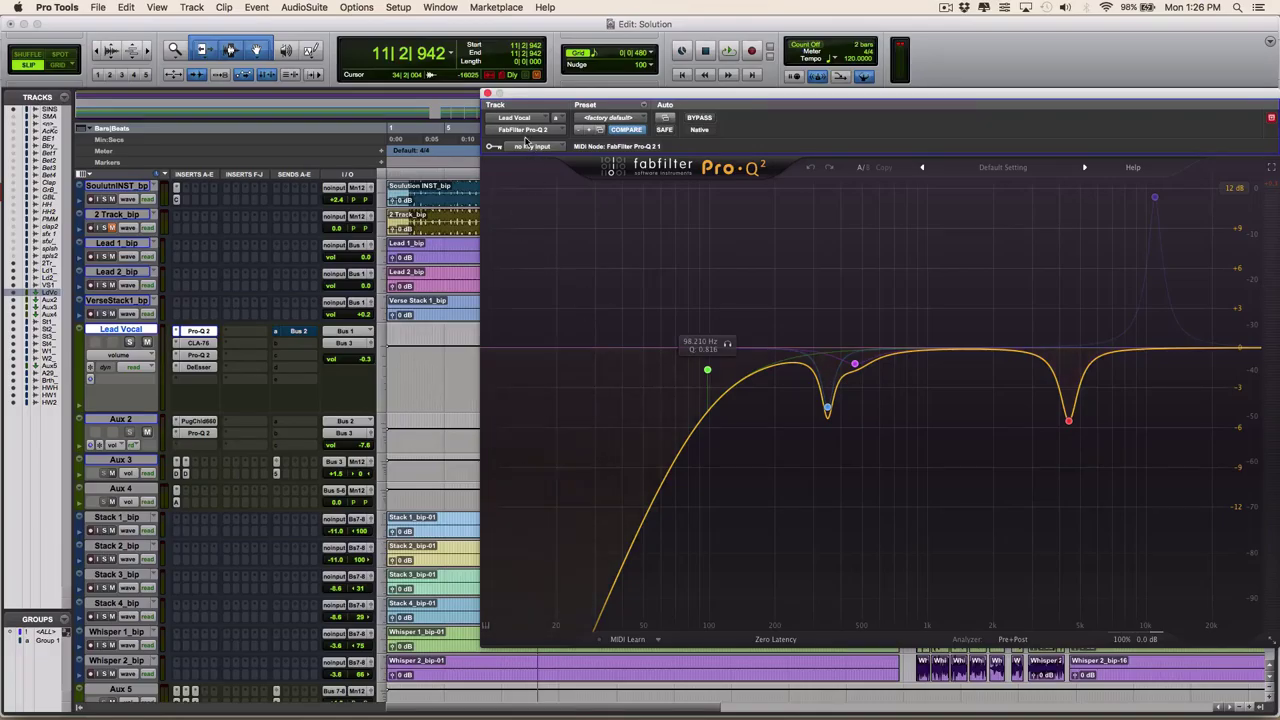
left_click(488, 93)
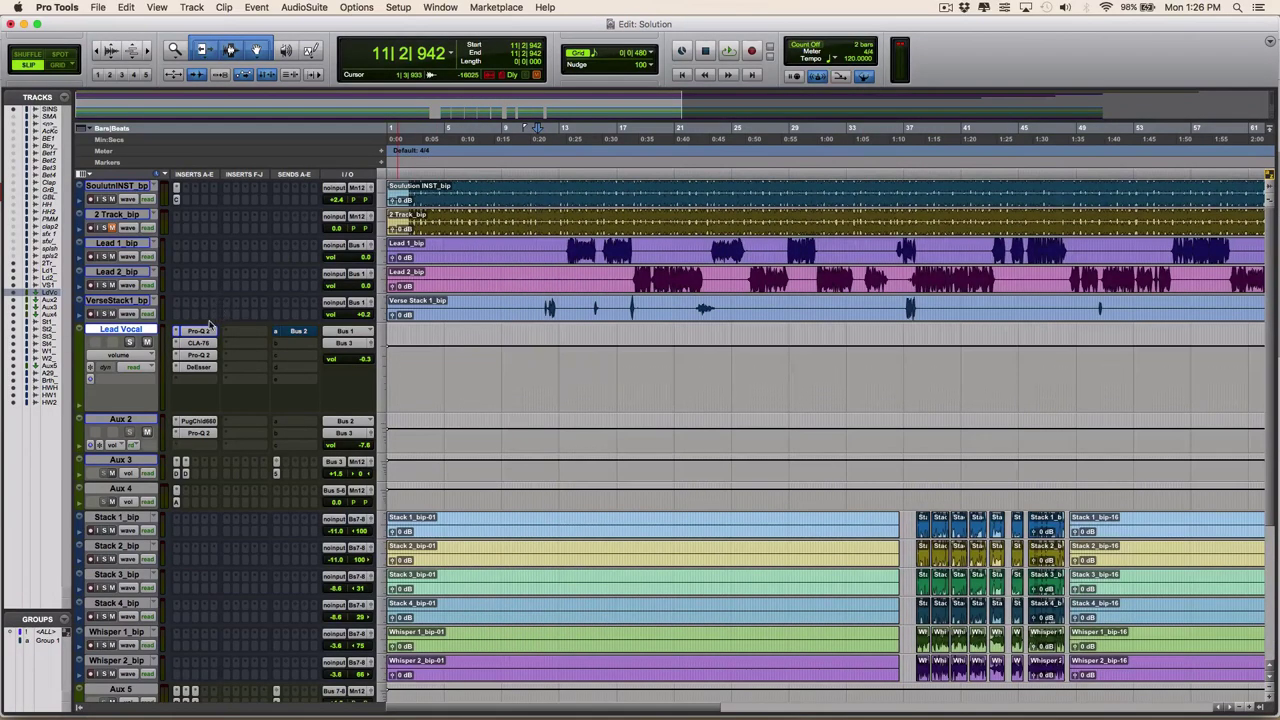
Open the Lead Vocal's CLA-76 compressor plug-in window.
left_click(198, 343)
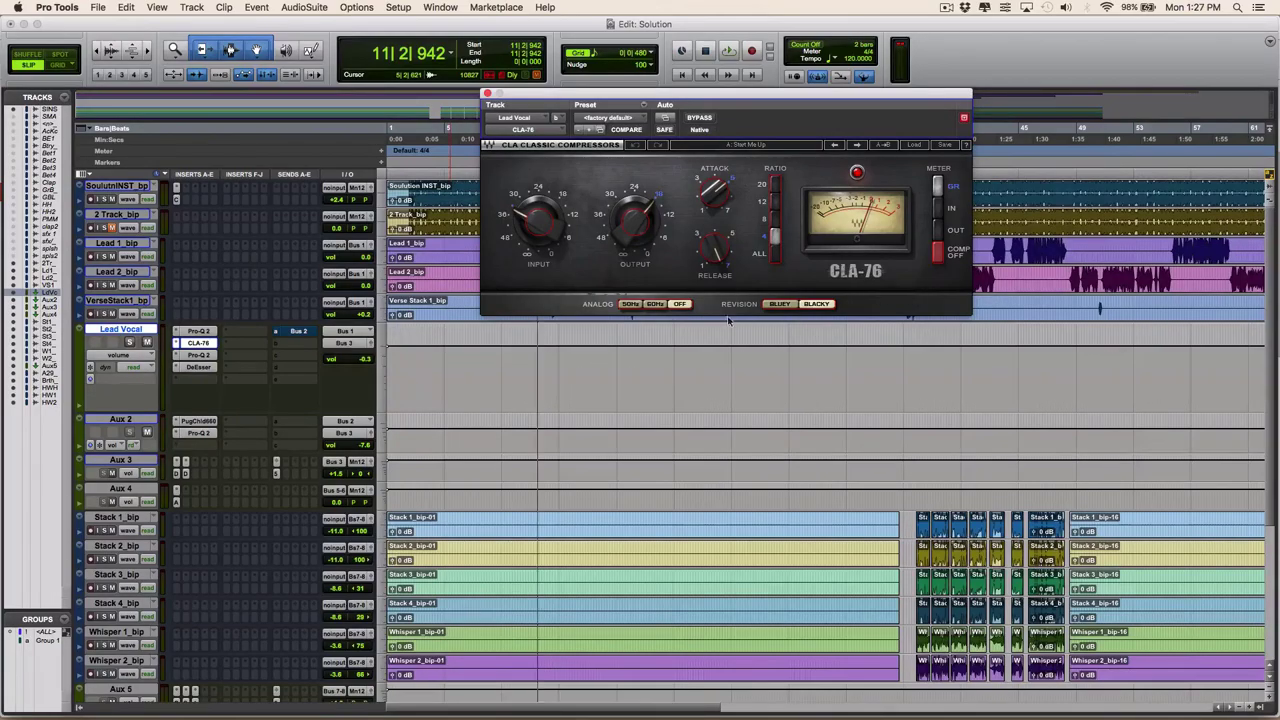
left_click(212, 380)
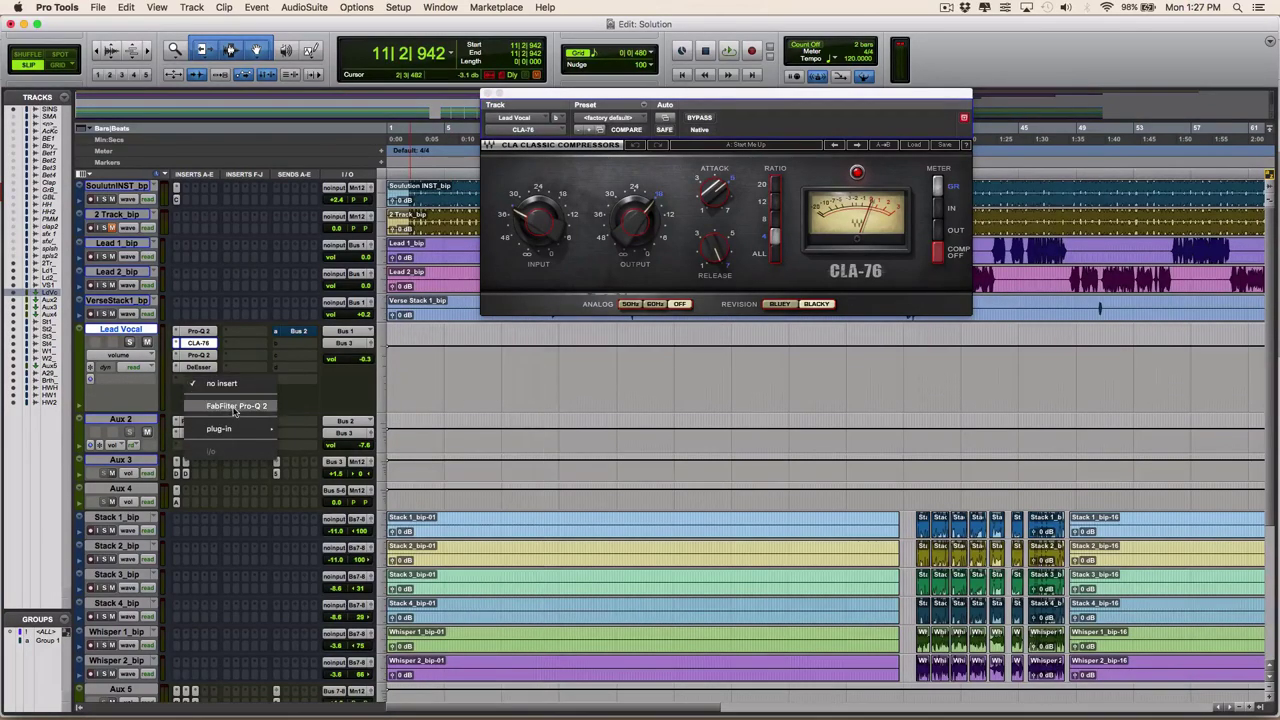
mouse_move(225, 428)
mouse_move(320, 432)
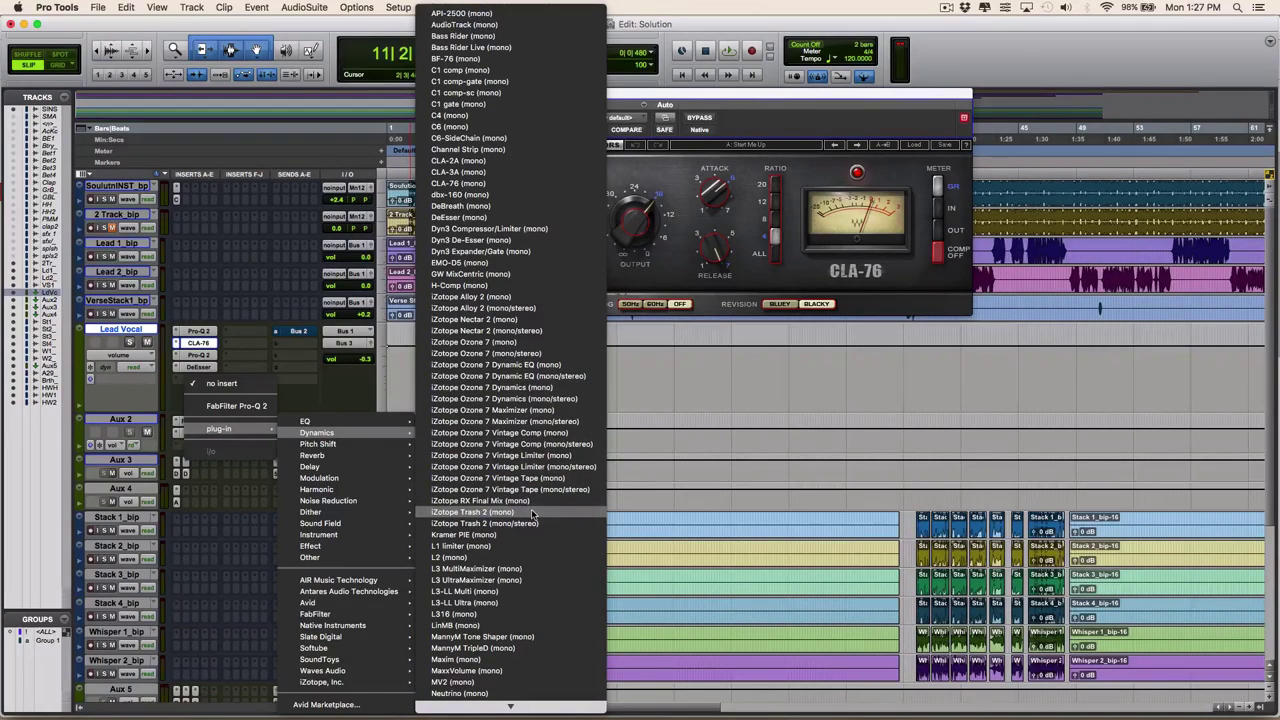
scroll(531, 513, "down", 5)
scroll(531, 513, "down", 10)
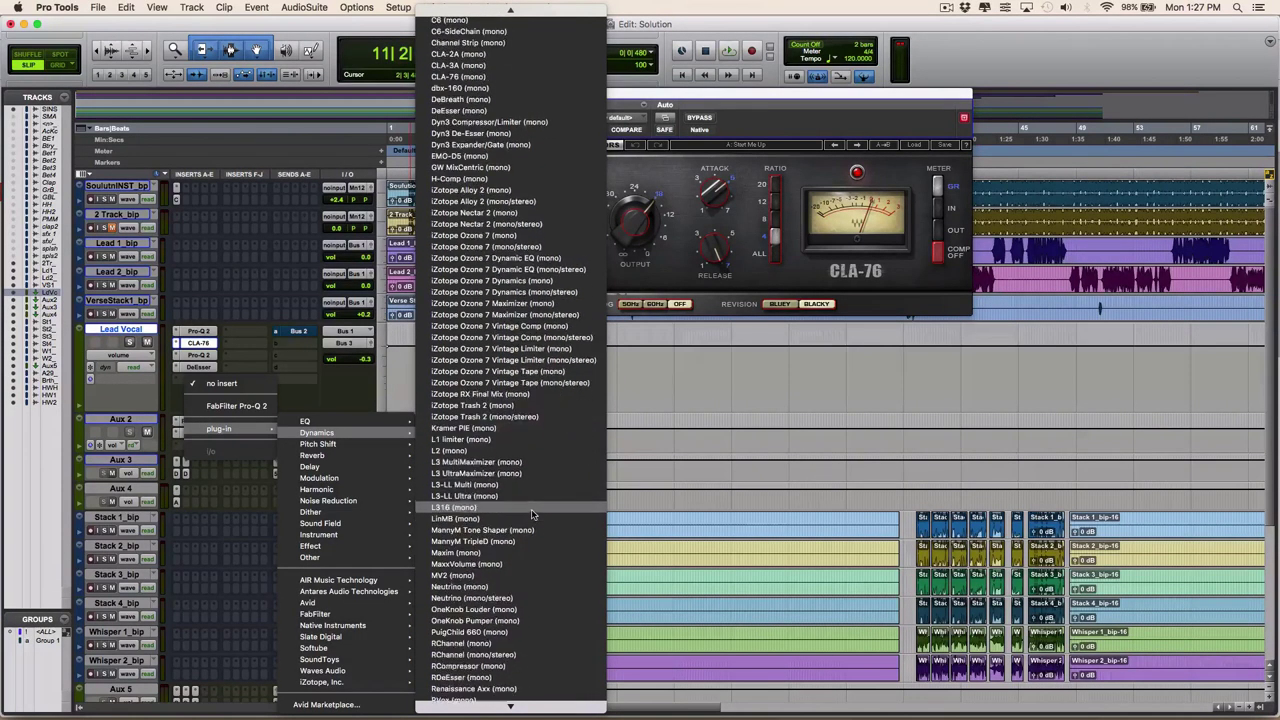
scroll(531, 513, "down", 9)
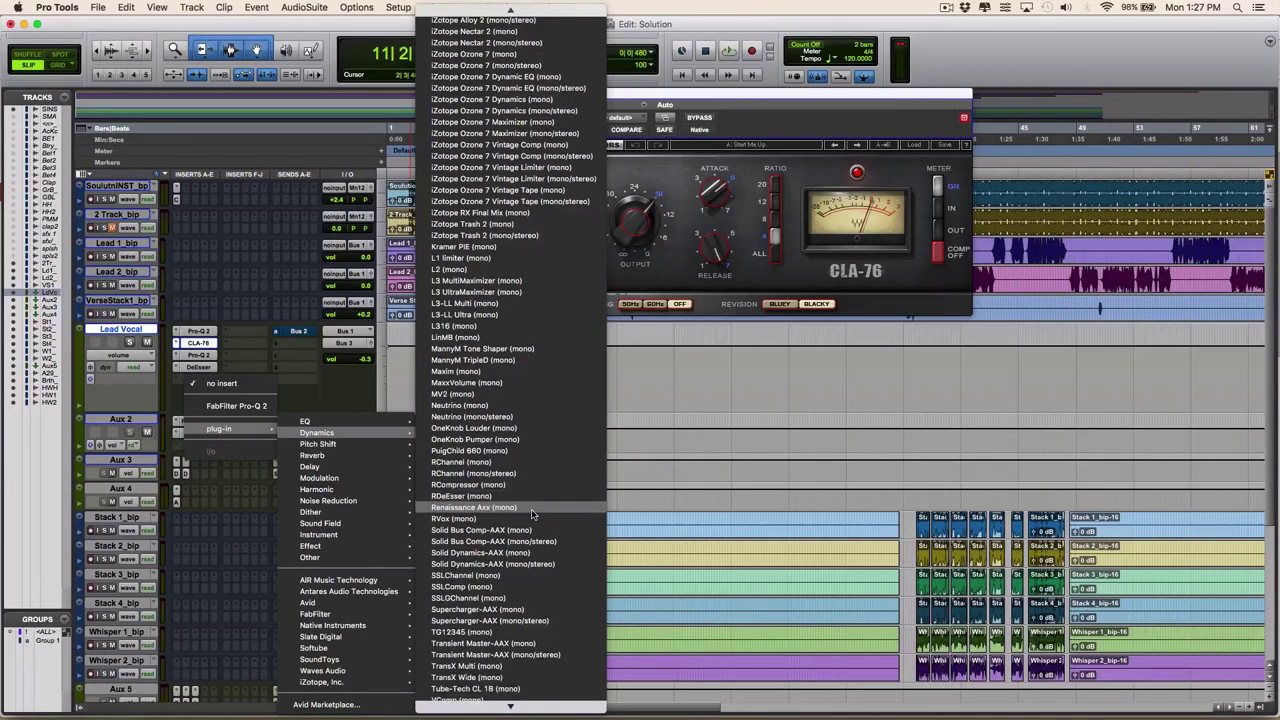
scroll(532, 514, "down", 4)
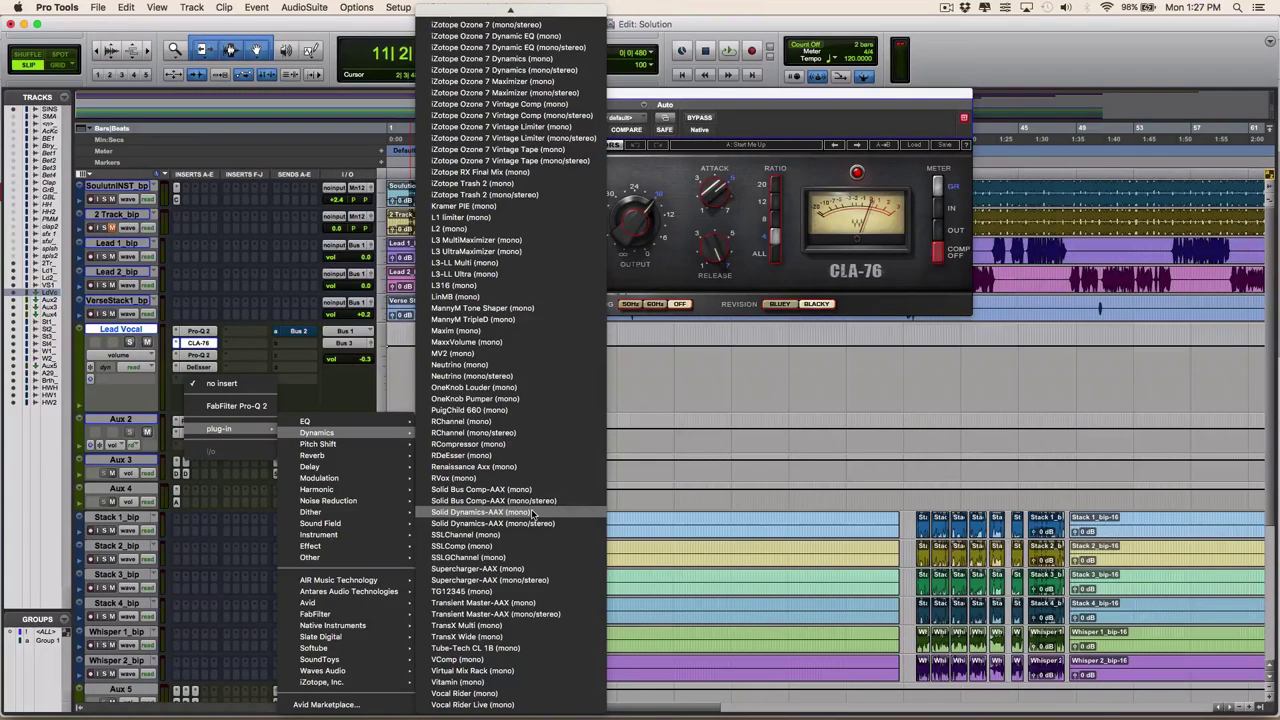
scroll(533, 513, "up", 20)
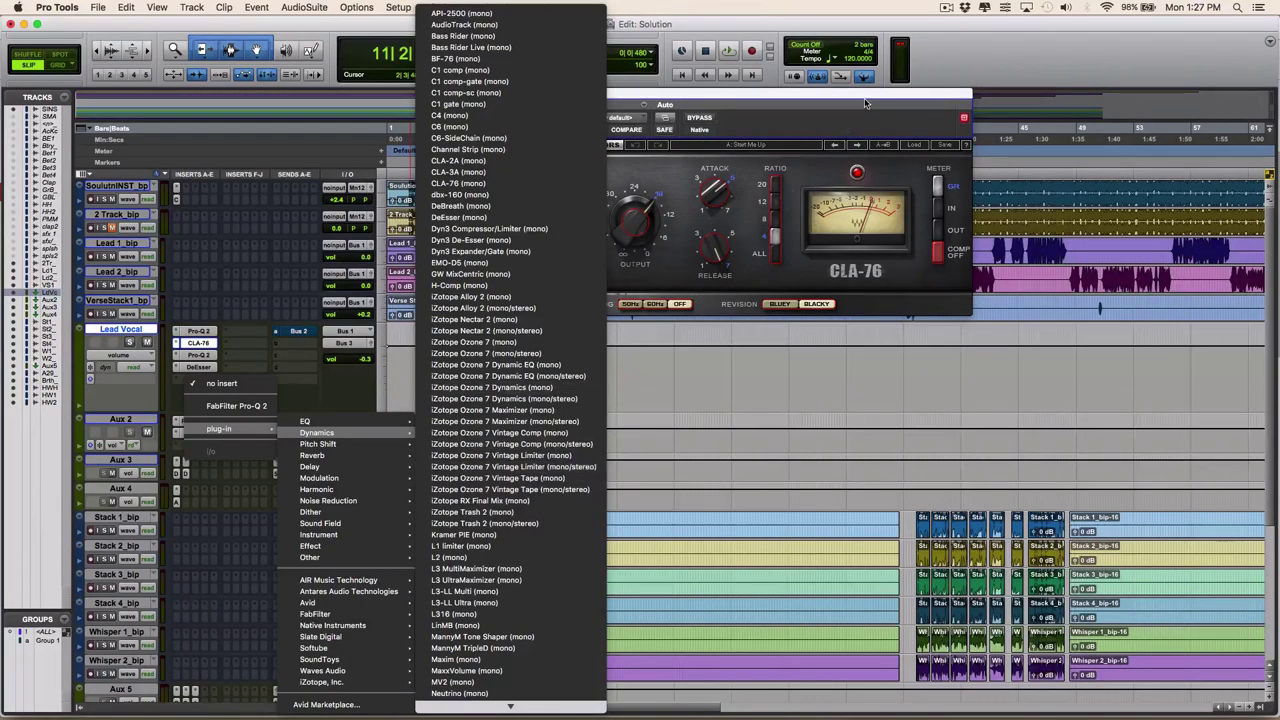
Mute Aux 2 and play back the Lead Vocal through its CLA-76 compression.
left_click(798, 101)
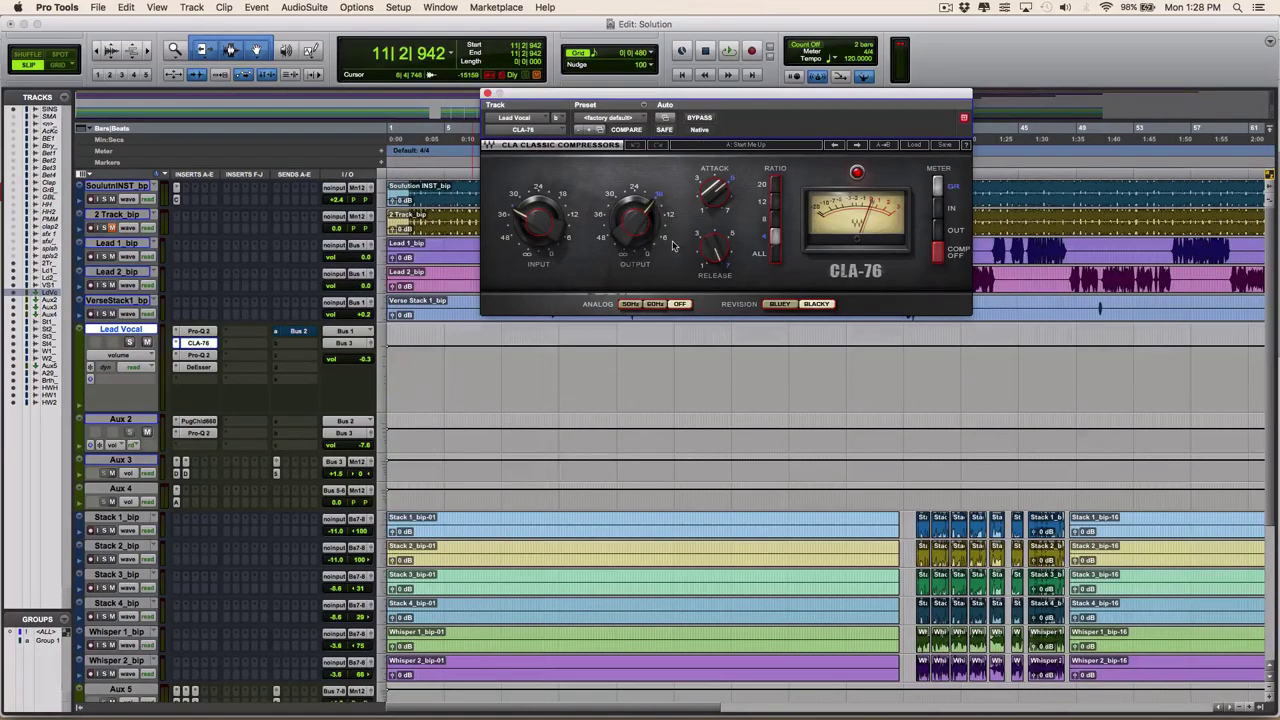
left_click(147, 432)
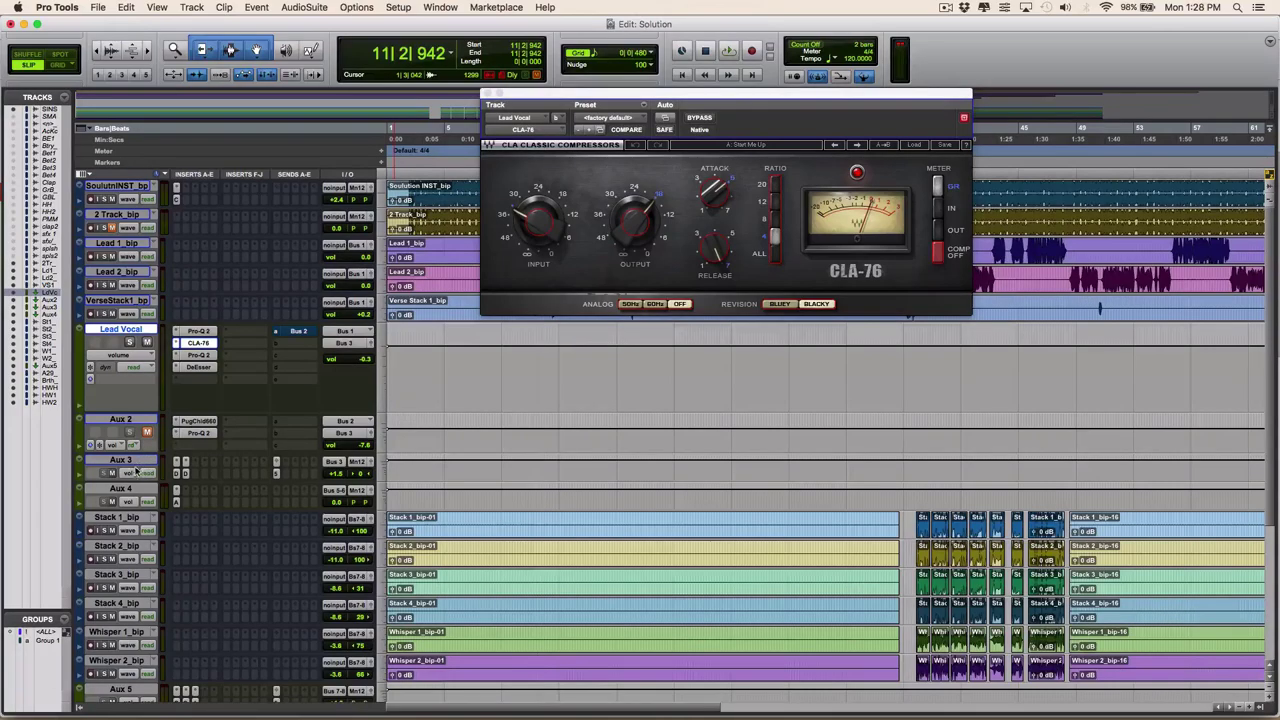
left_click_drag(628, 98, 484, 301)
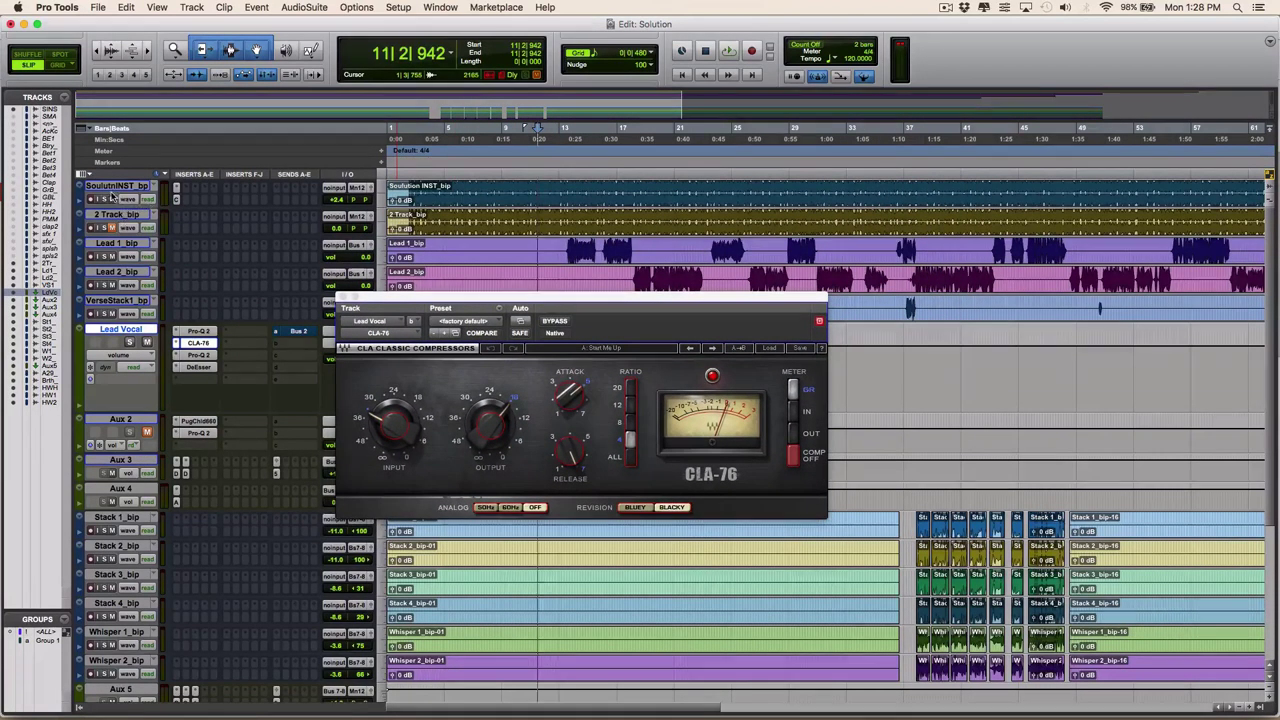
key("space")
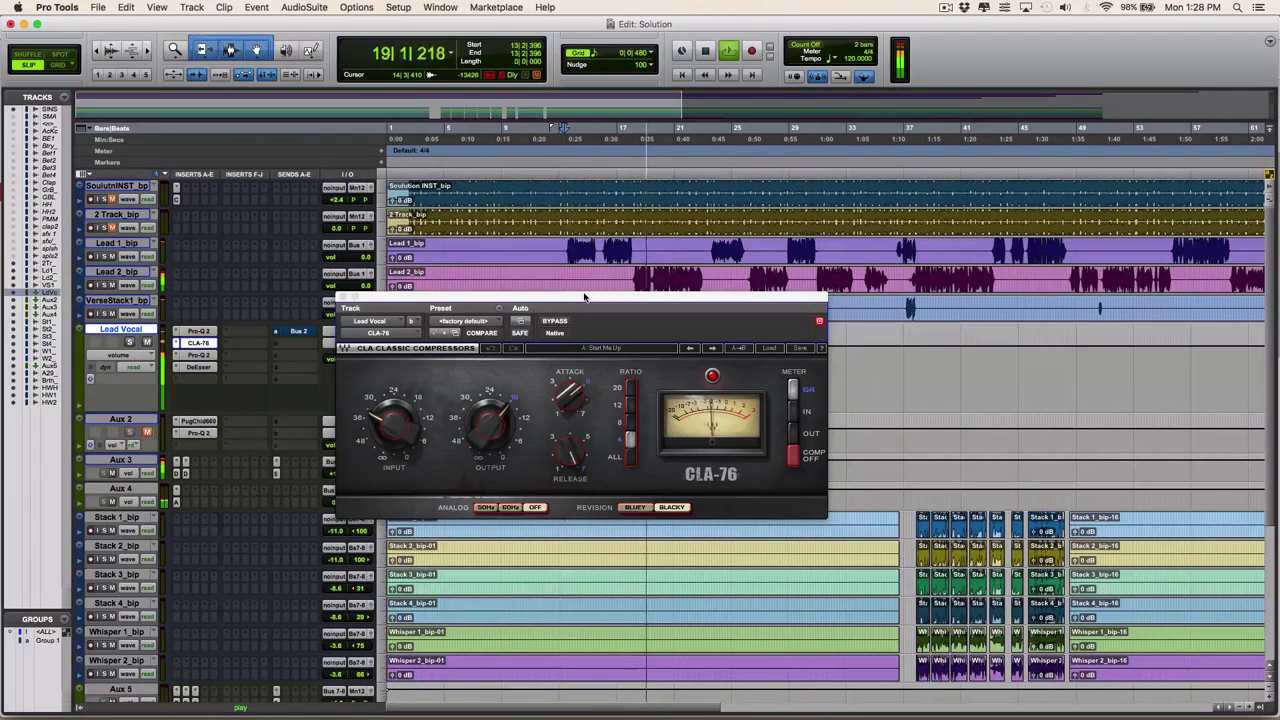
key("space")
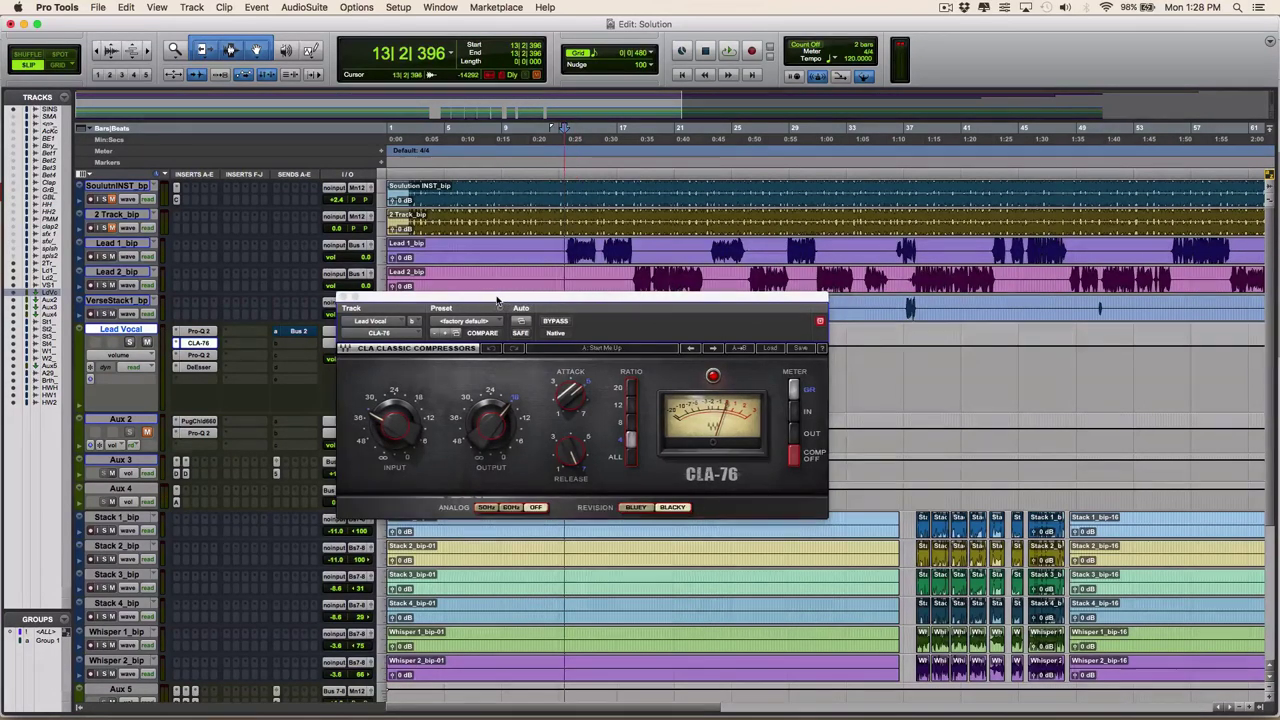
left_click_drag(510, 294, 722, 265)
Inspect the Lead Vocal's second Pro-Q 2 curve (low cut, small boost, narrow notch), then close it.
left_click(213, 357)
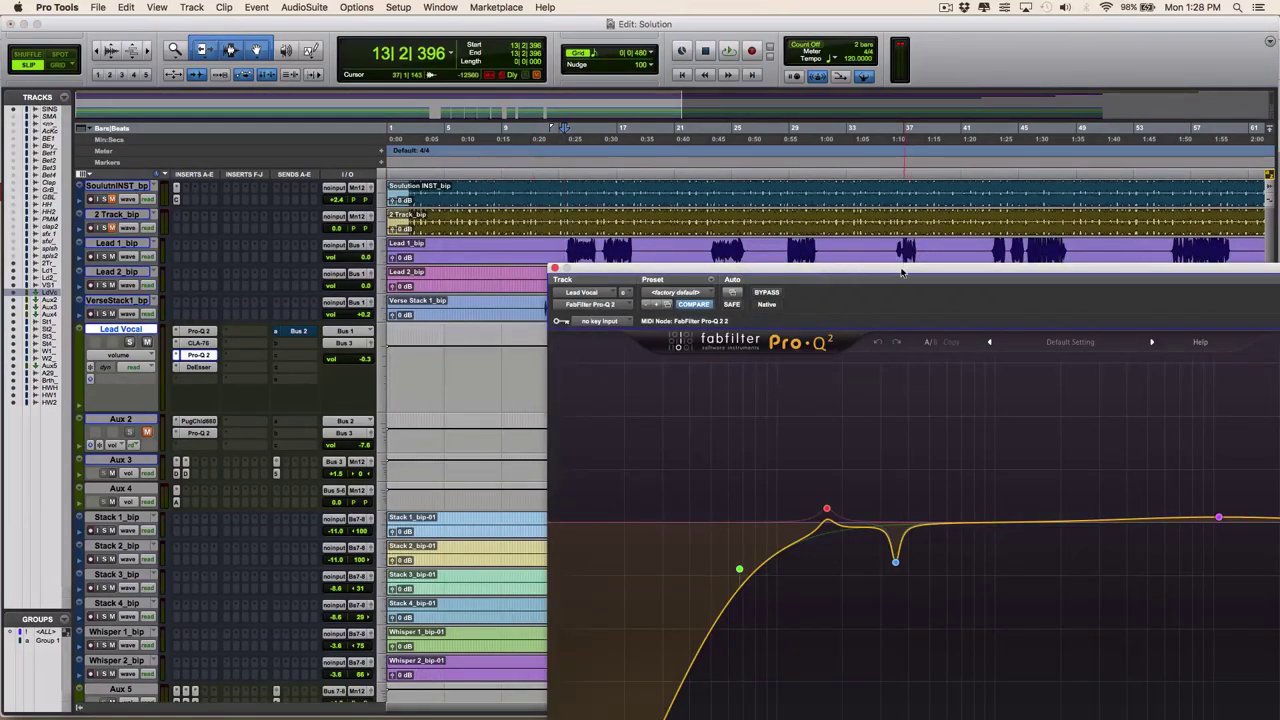
left_click_drag(901, 271, 655, 186)
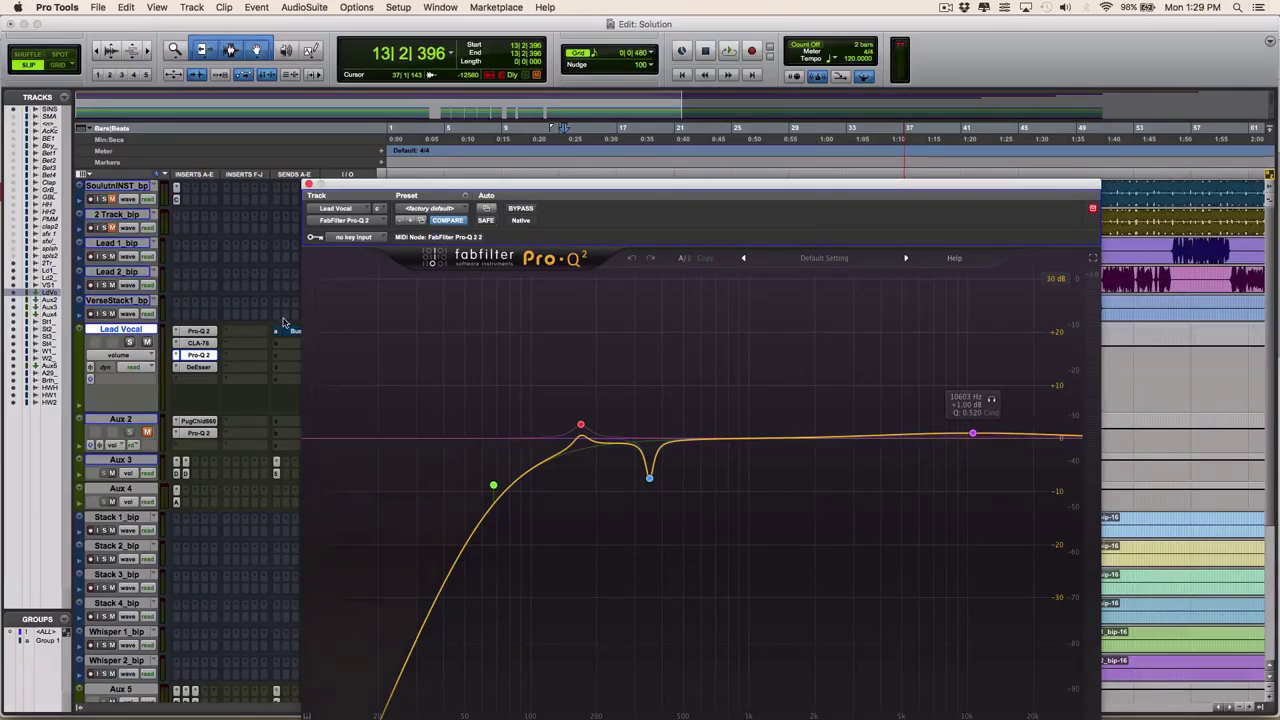
left_click_drag(335, 186, 328, 112)
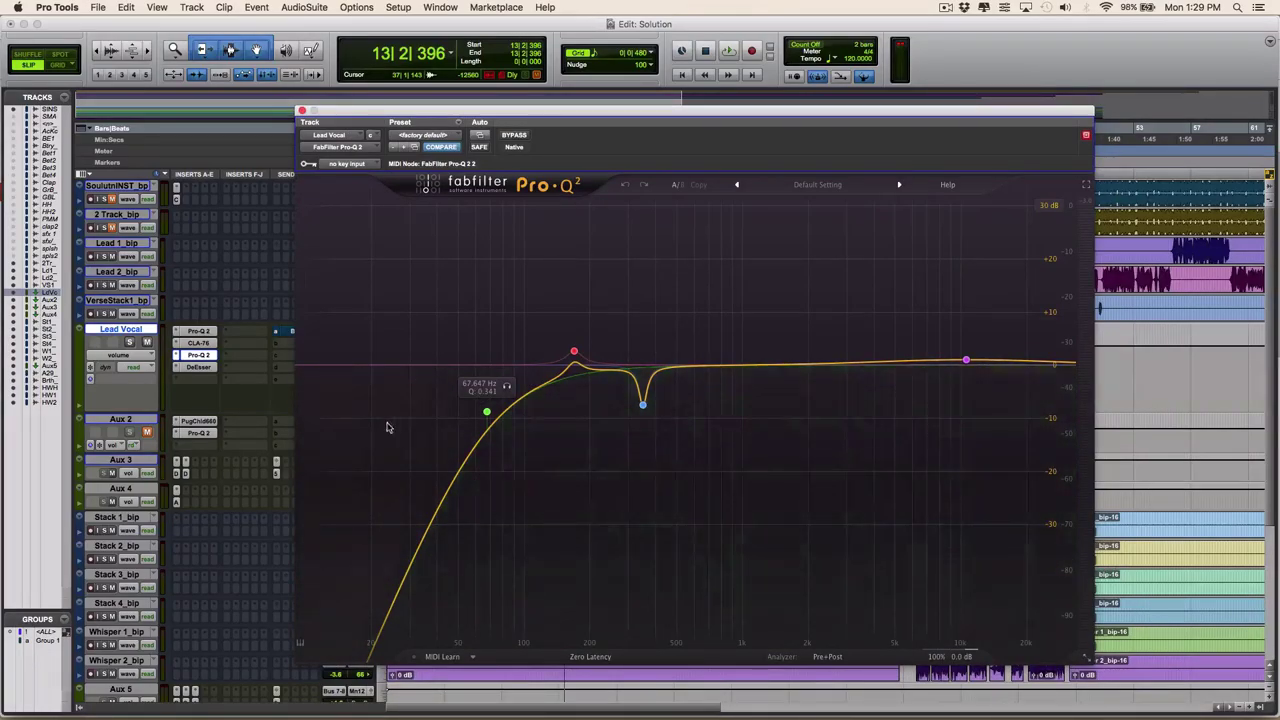
left_click(303, 110)
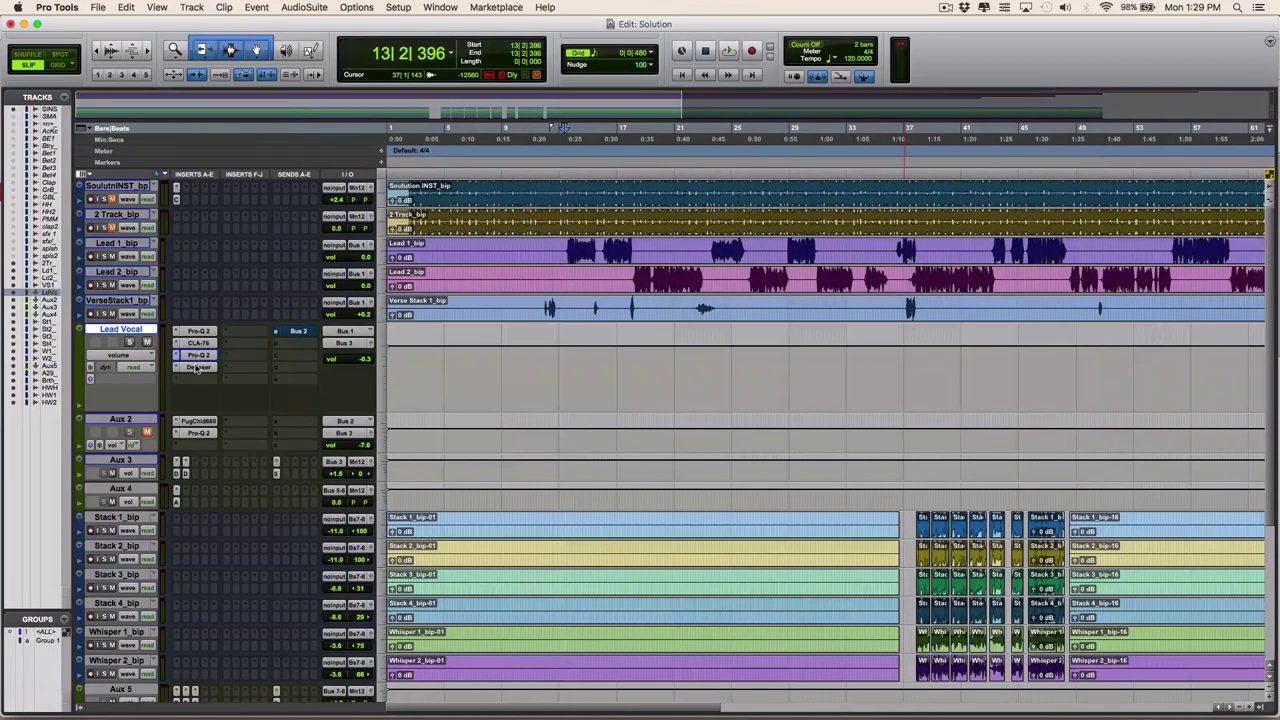
left_click(198, 367)
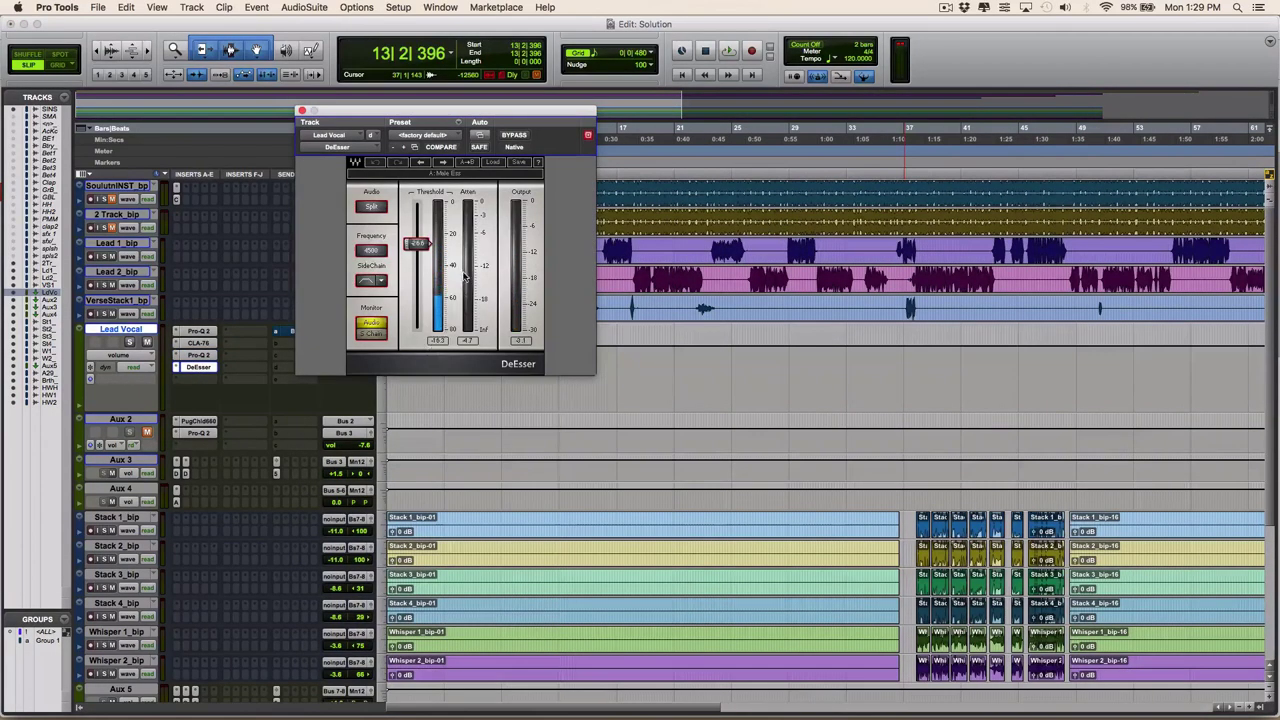
left_click(303, 110)
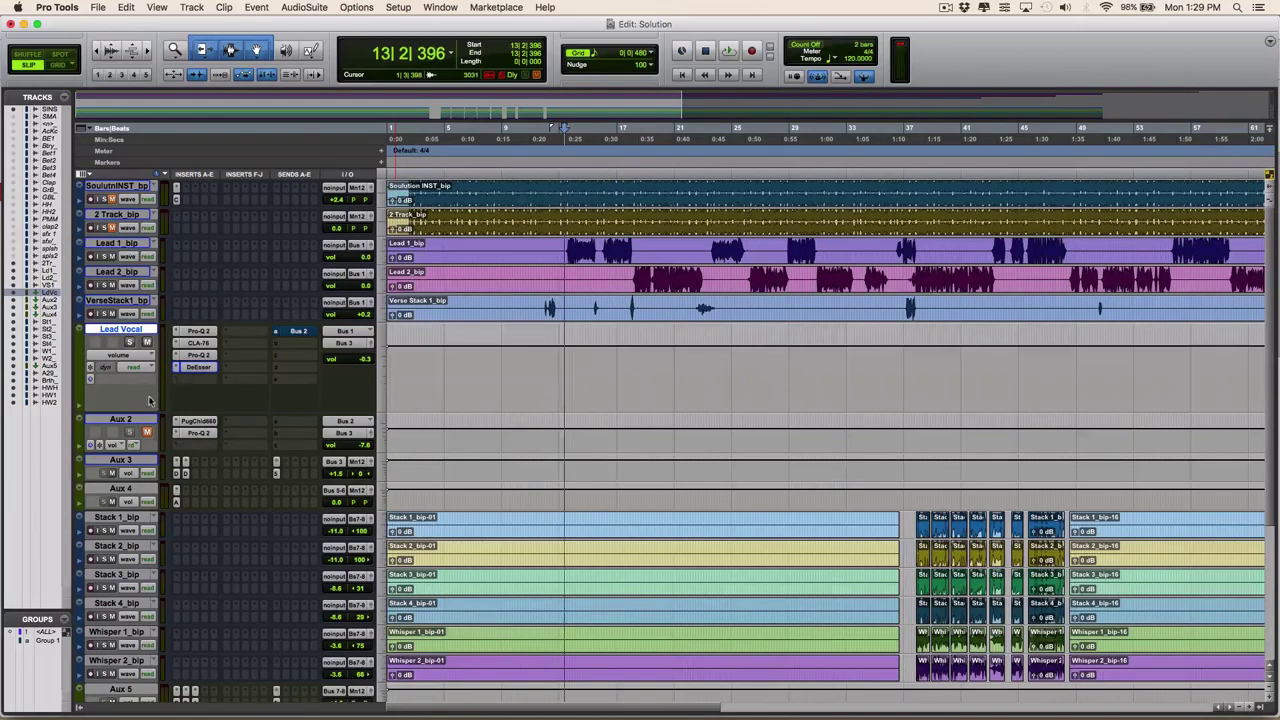
Unmute the Lead Vocal's Bus 2 send and start renaming Aux 2 to 'P Compression'.
left_click(134, 420)
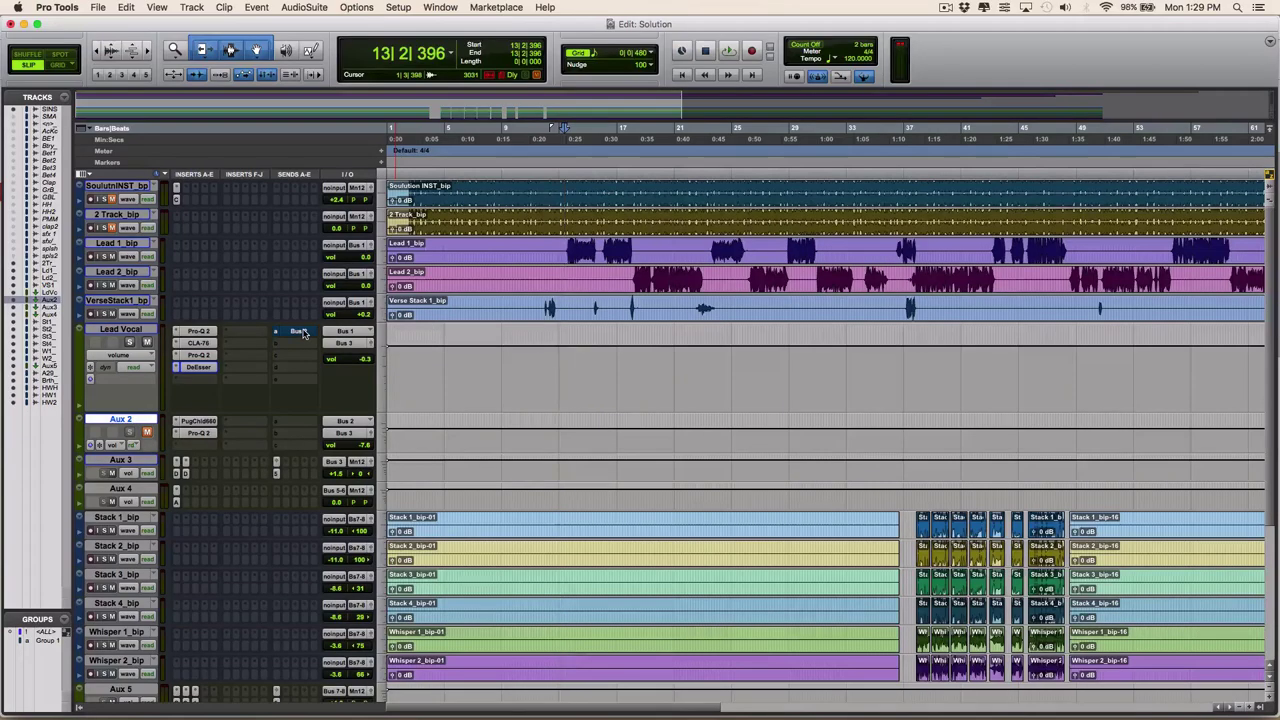
left_click(299, 332)
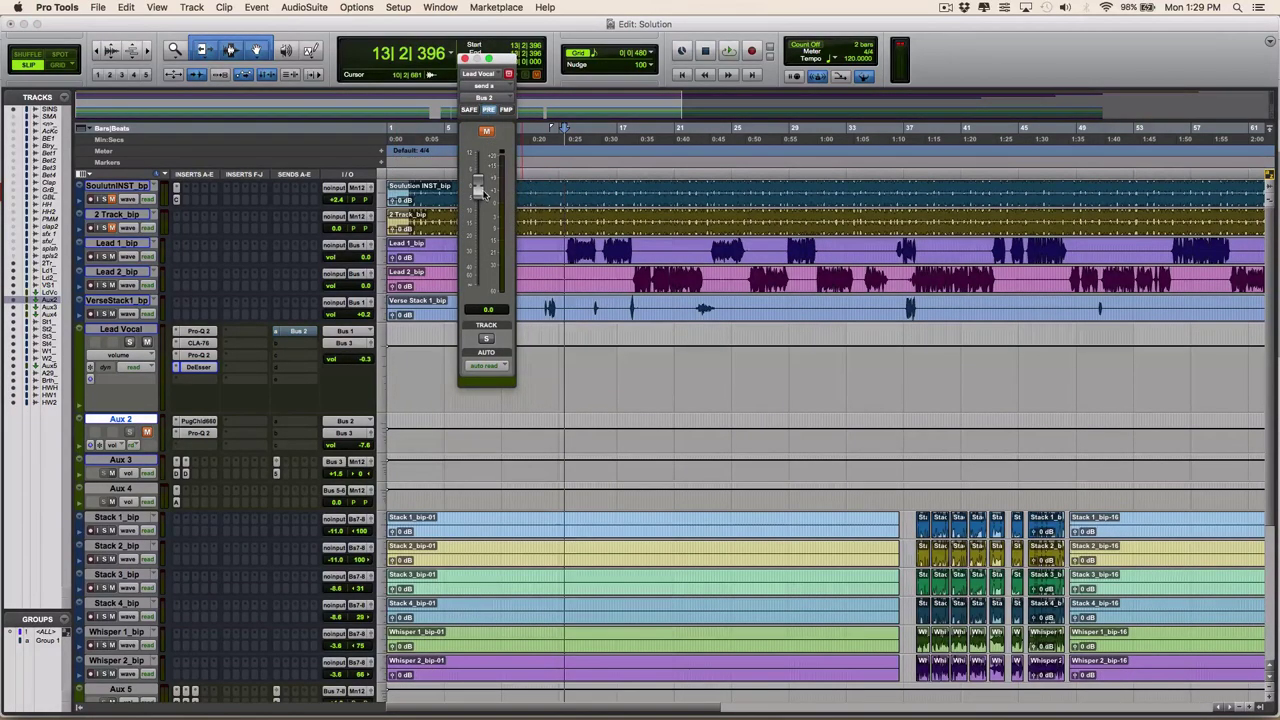
left_click(486, 131)
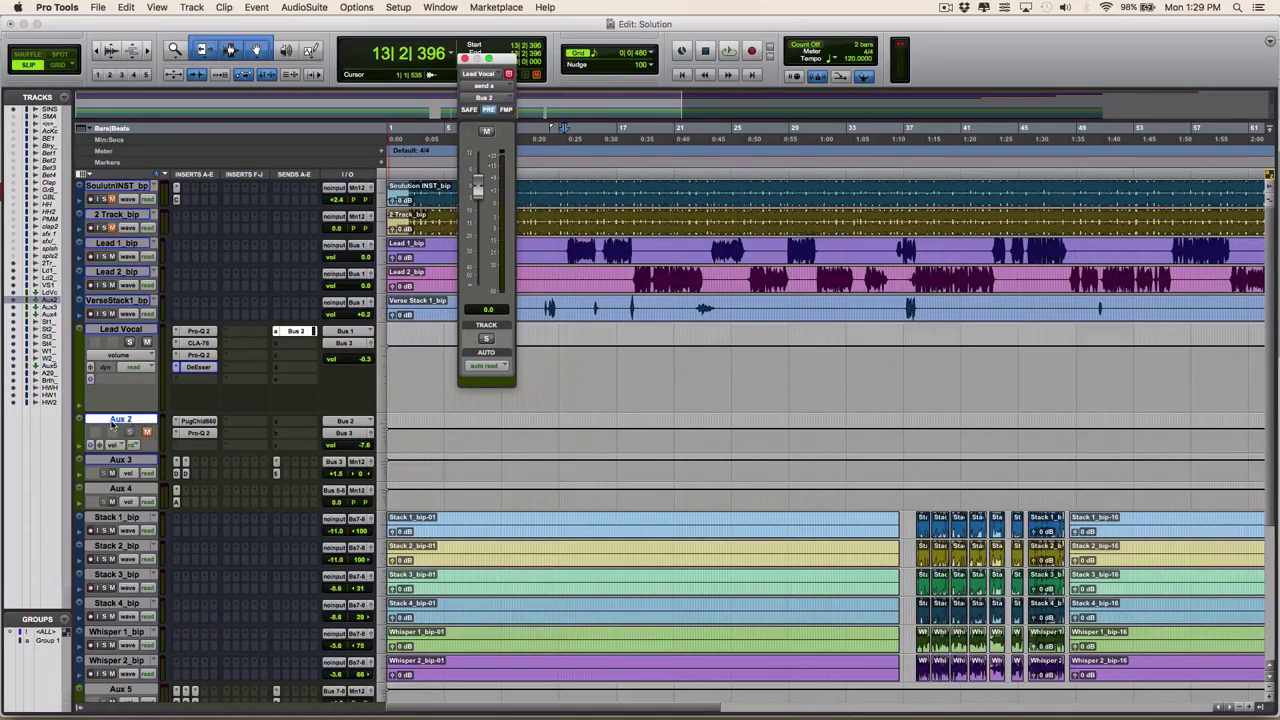
double_click(136, 420)
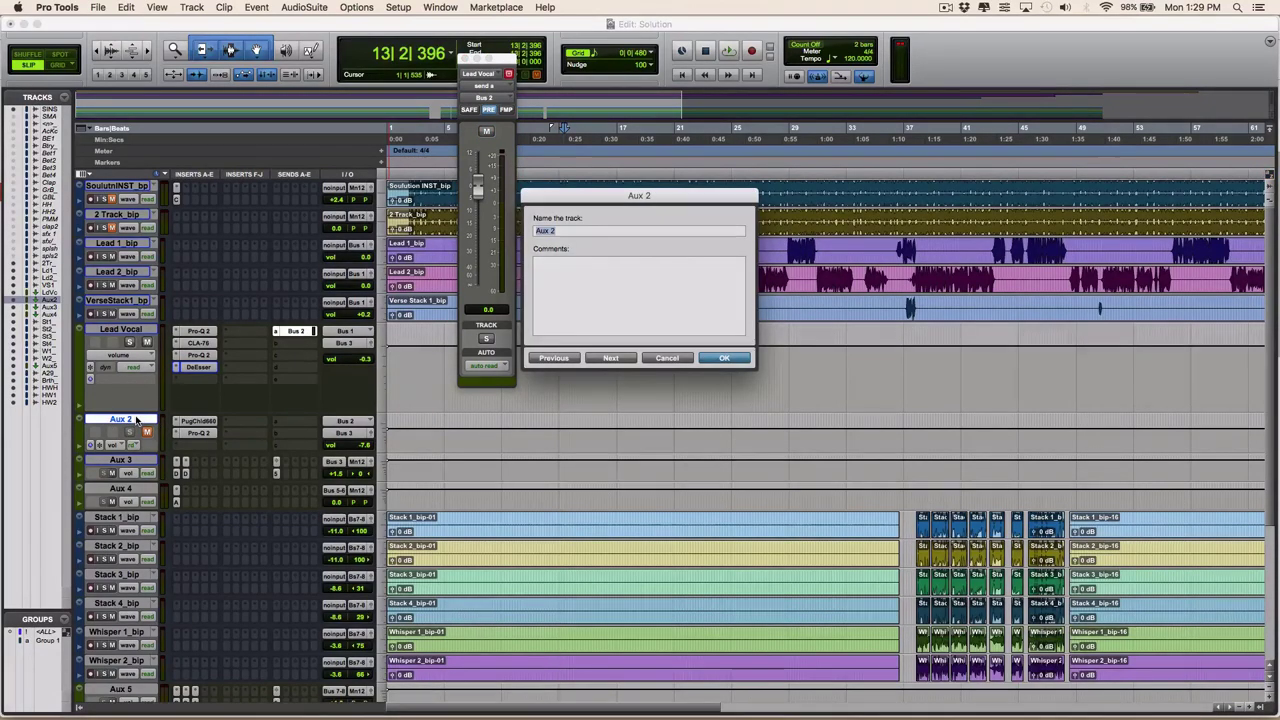
type("P Compression")
Confirm the 'P Compression' track name and close the send window.
key("Return")
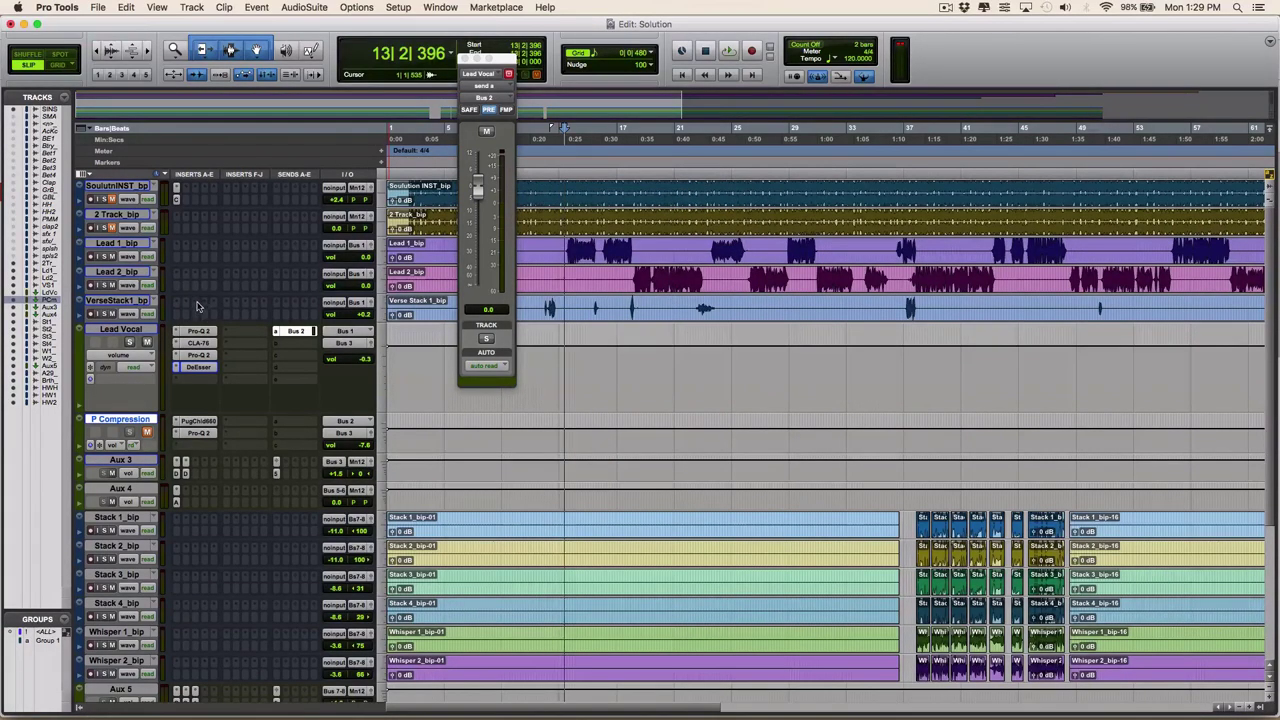
left_click_drag(473, 67, 538, 146)
left_click(532, 140)
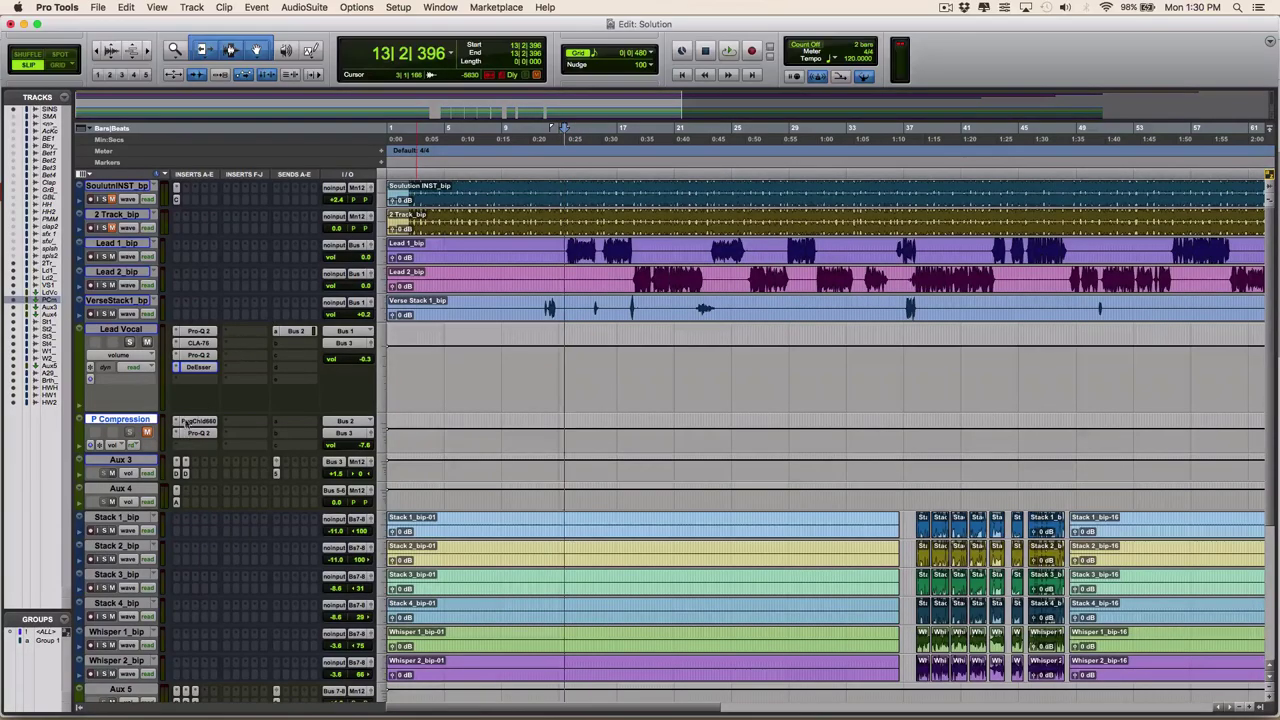
Set the Lead Vocal's Bus 2 send to post-fader at 0.0 dB.
left_click(296, 331)
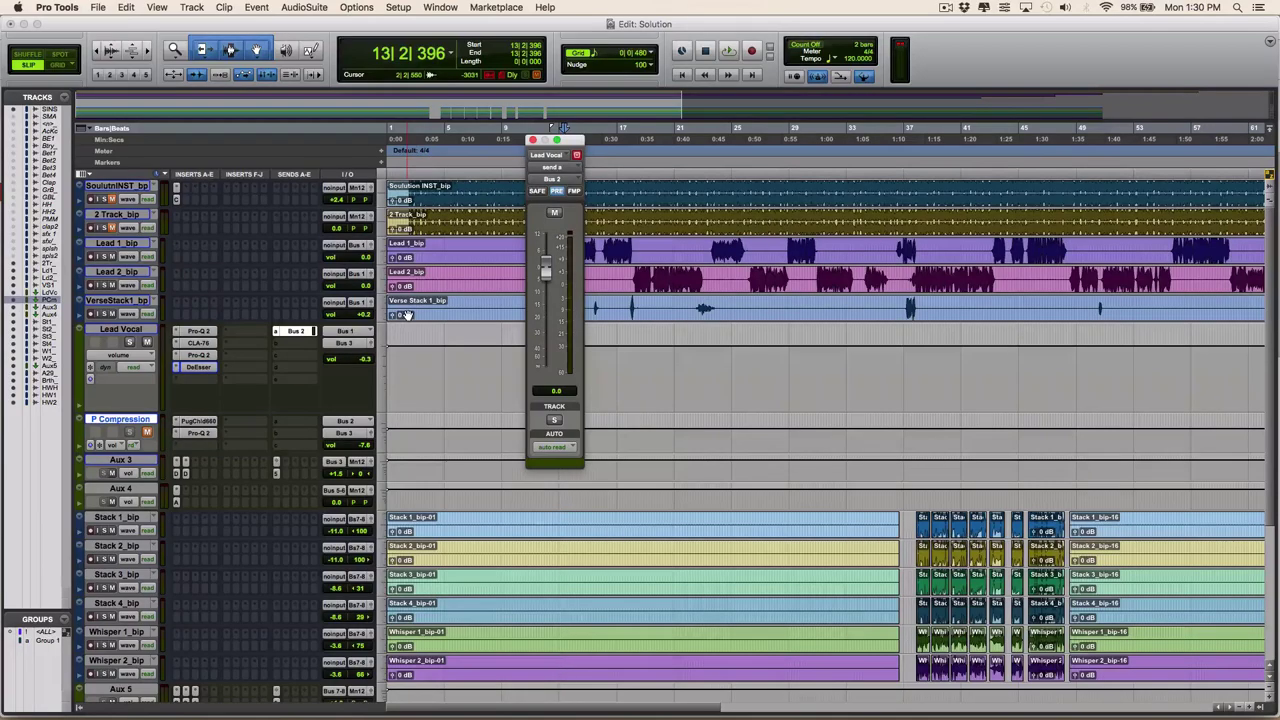
left_click(557, 190)
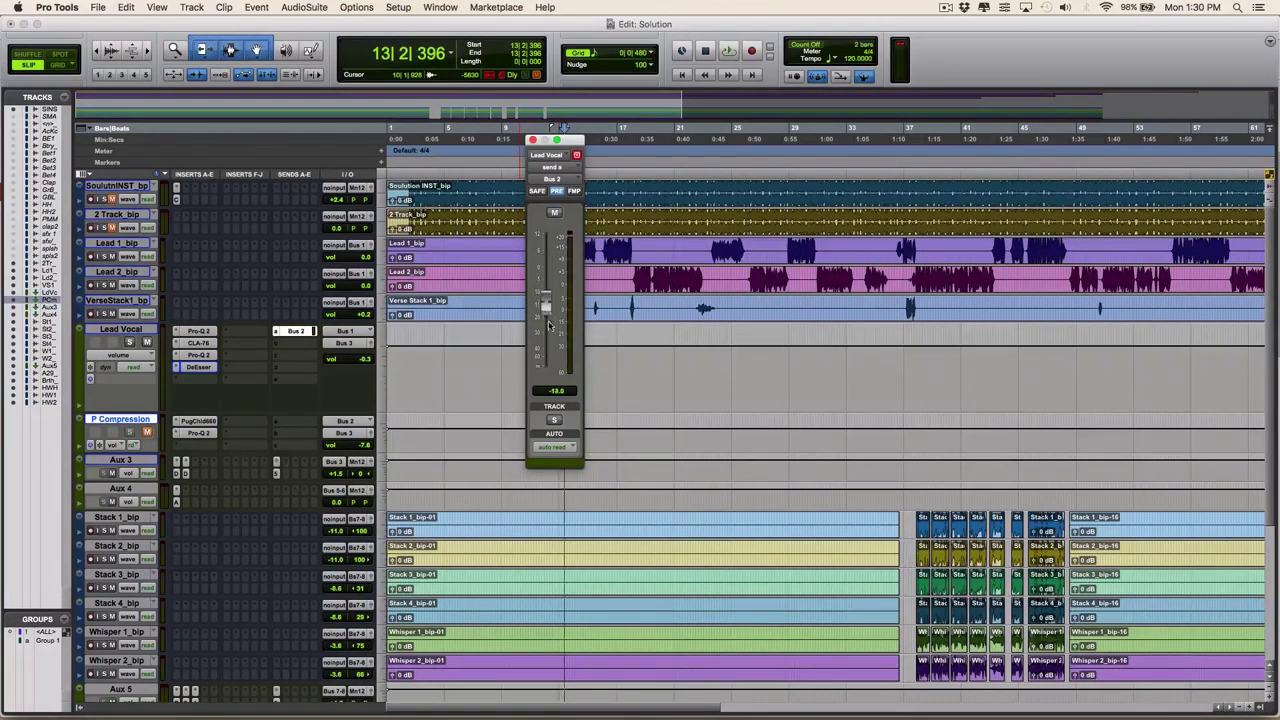
left_click_drag(547, 338, 552, 487)
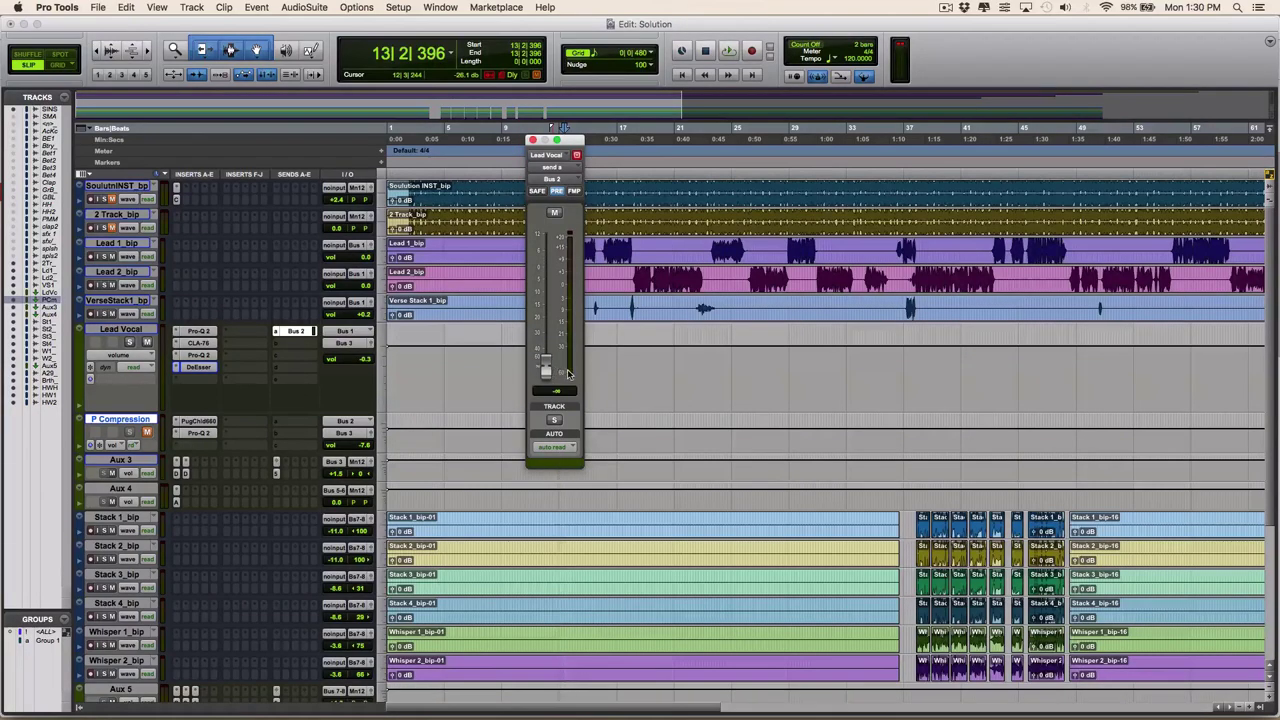
left_click(548, 372, "alt")
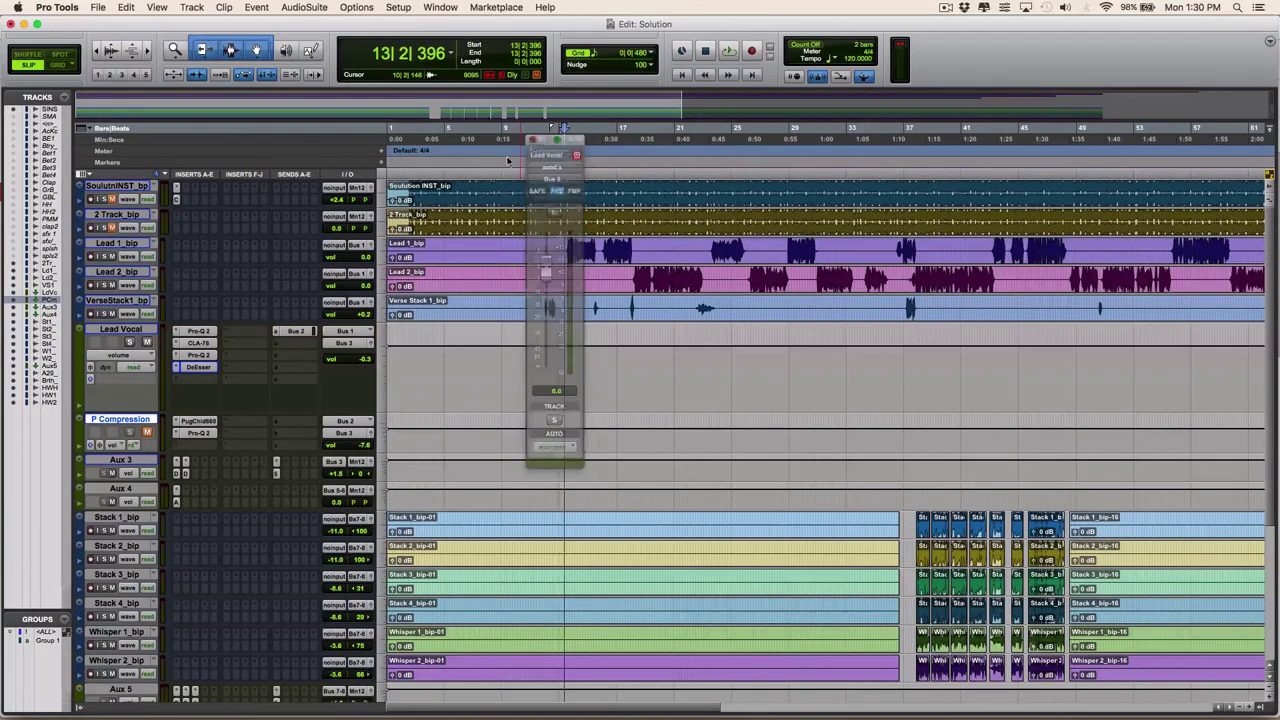
left_click(532, 140)
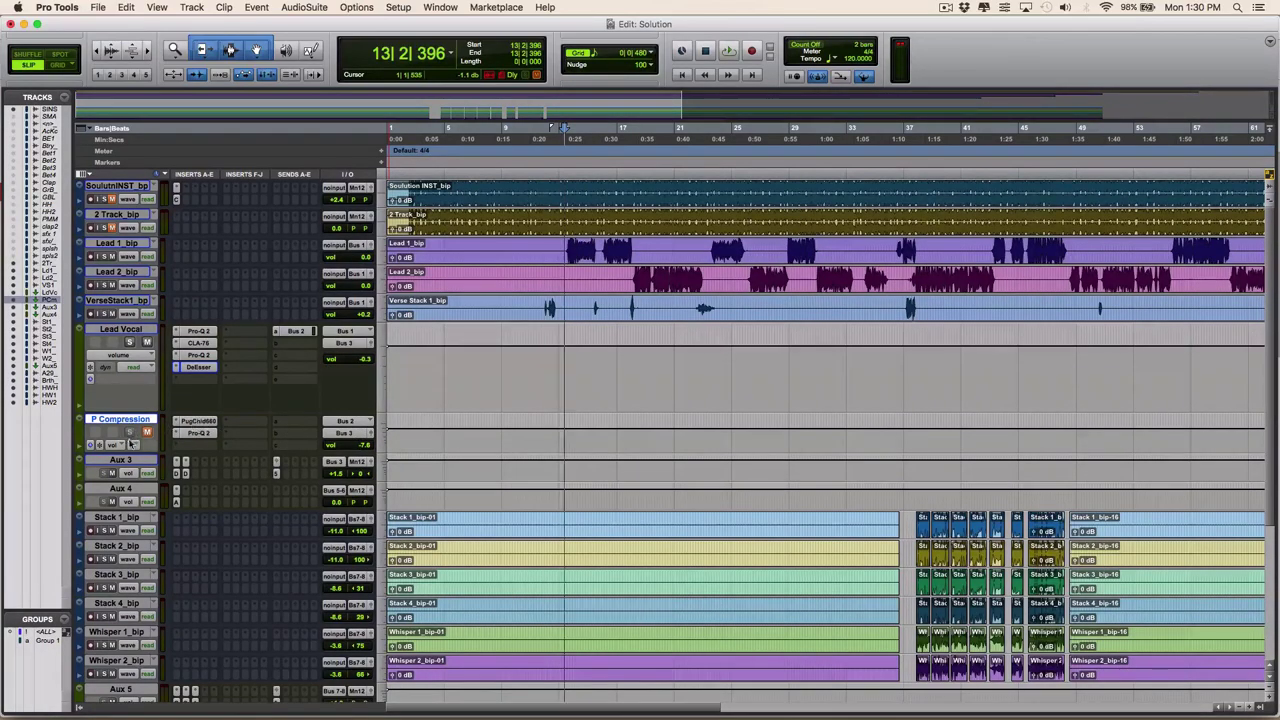
Mute the Lead Vocal, audition the P Compression aux alone, then enlarge the P Compression track.
left_click(147, 343)
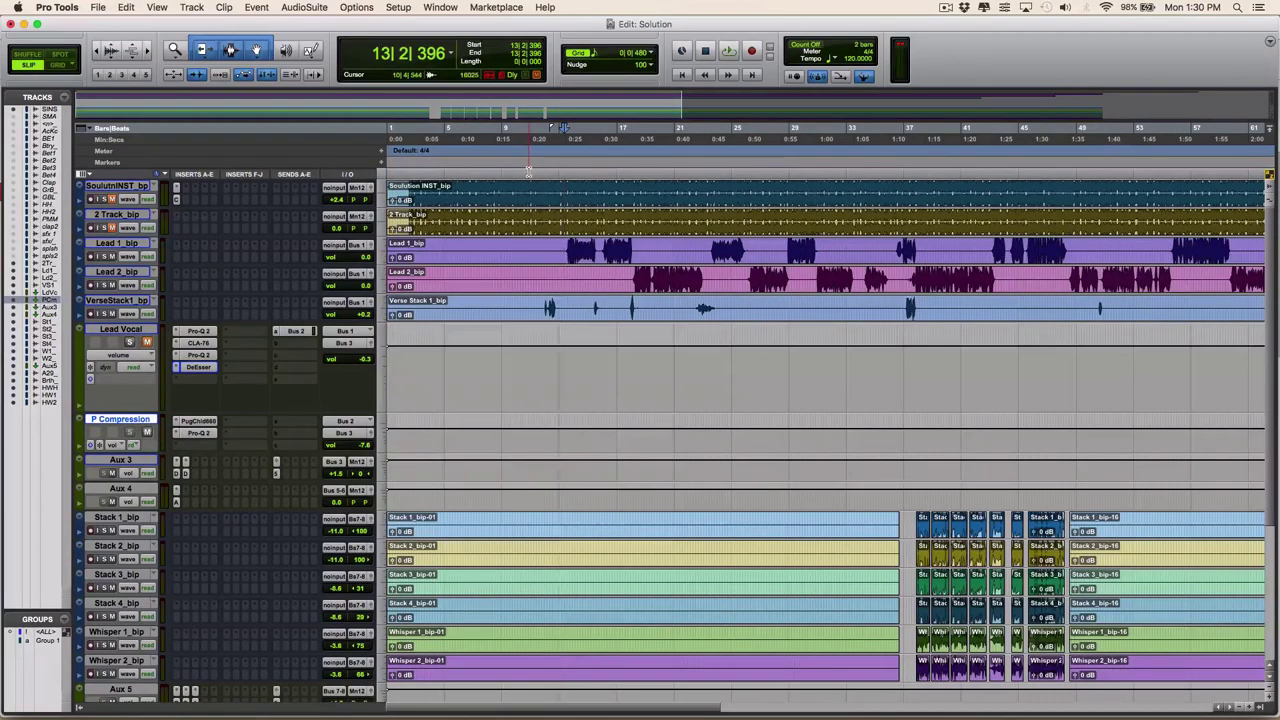
key("space")
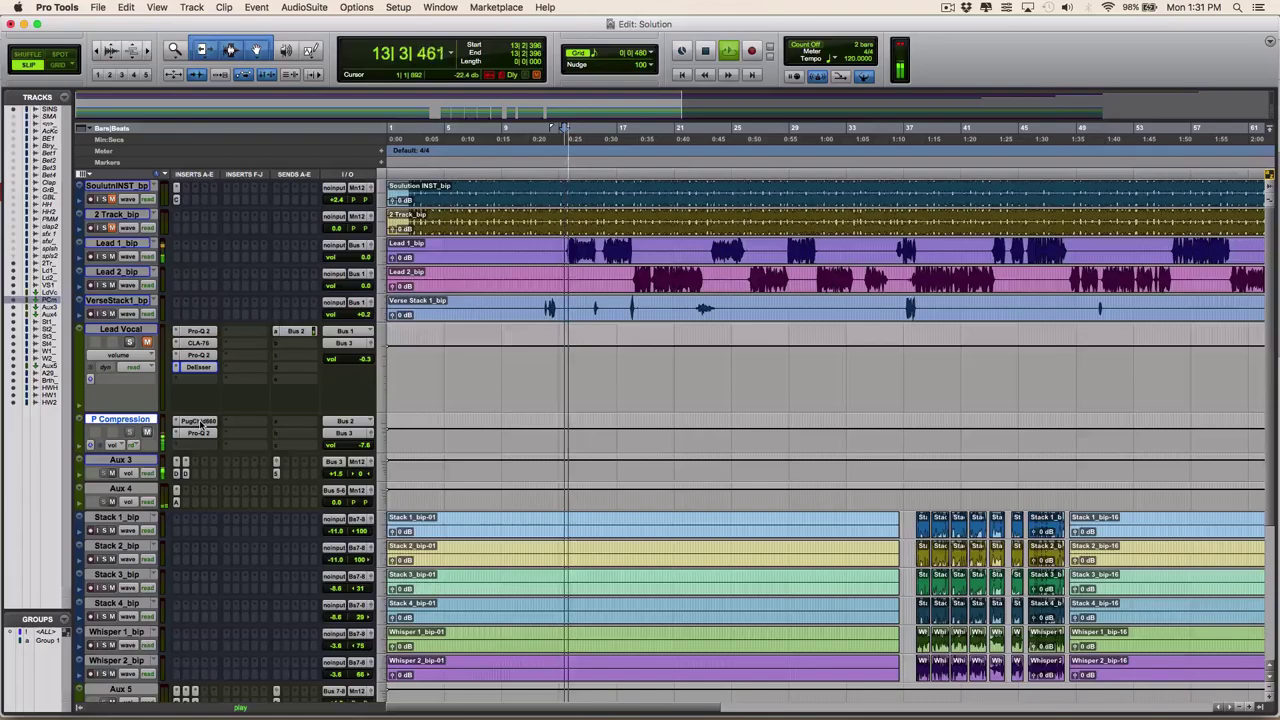
key("space")
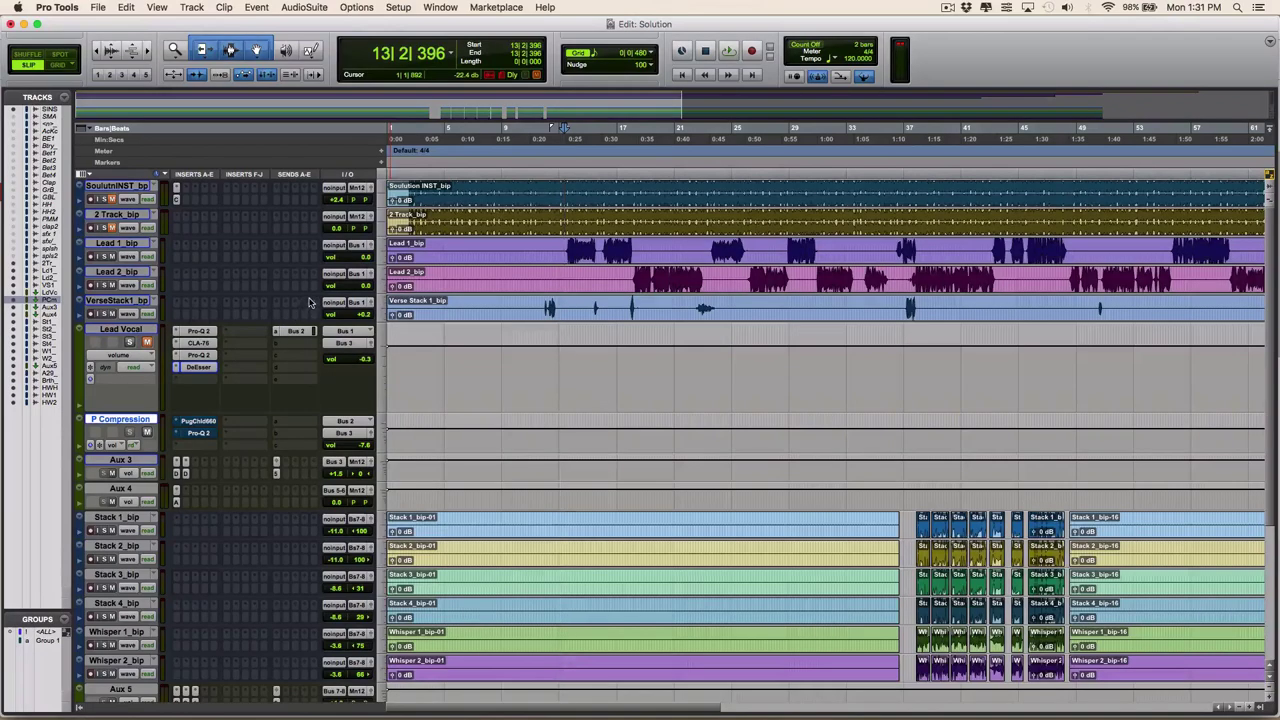
key("space")
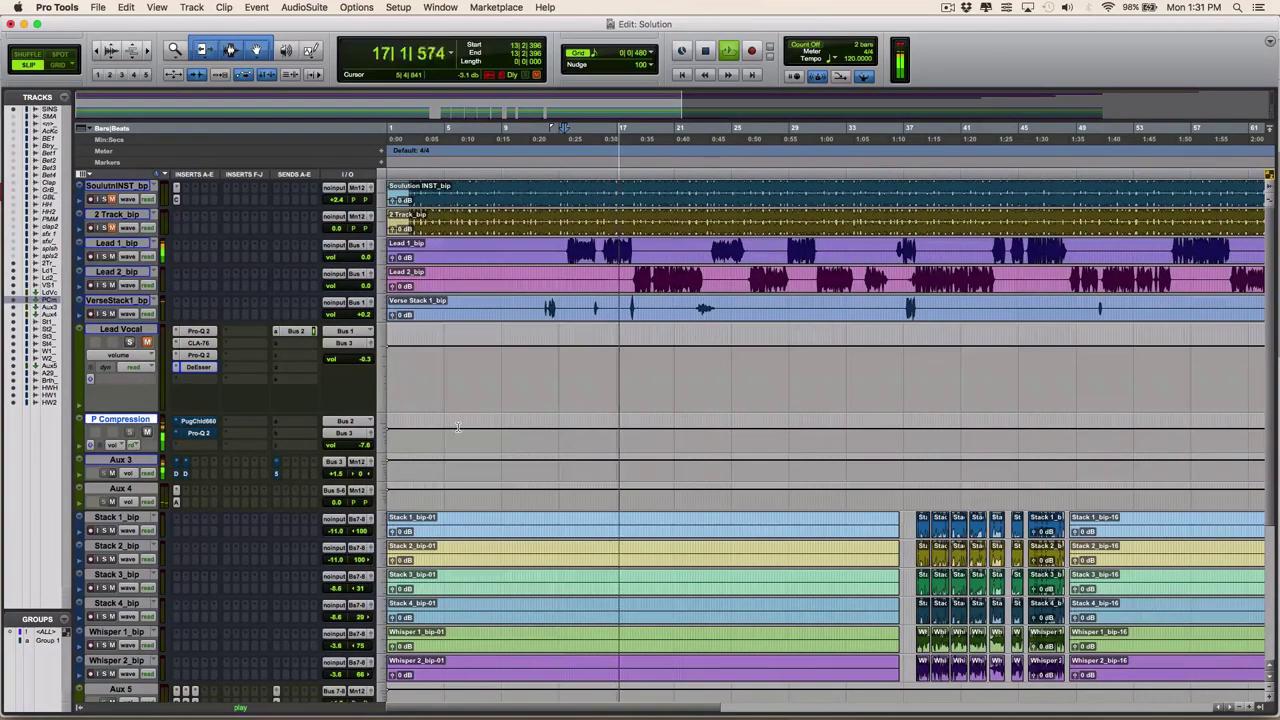
key("space")
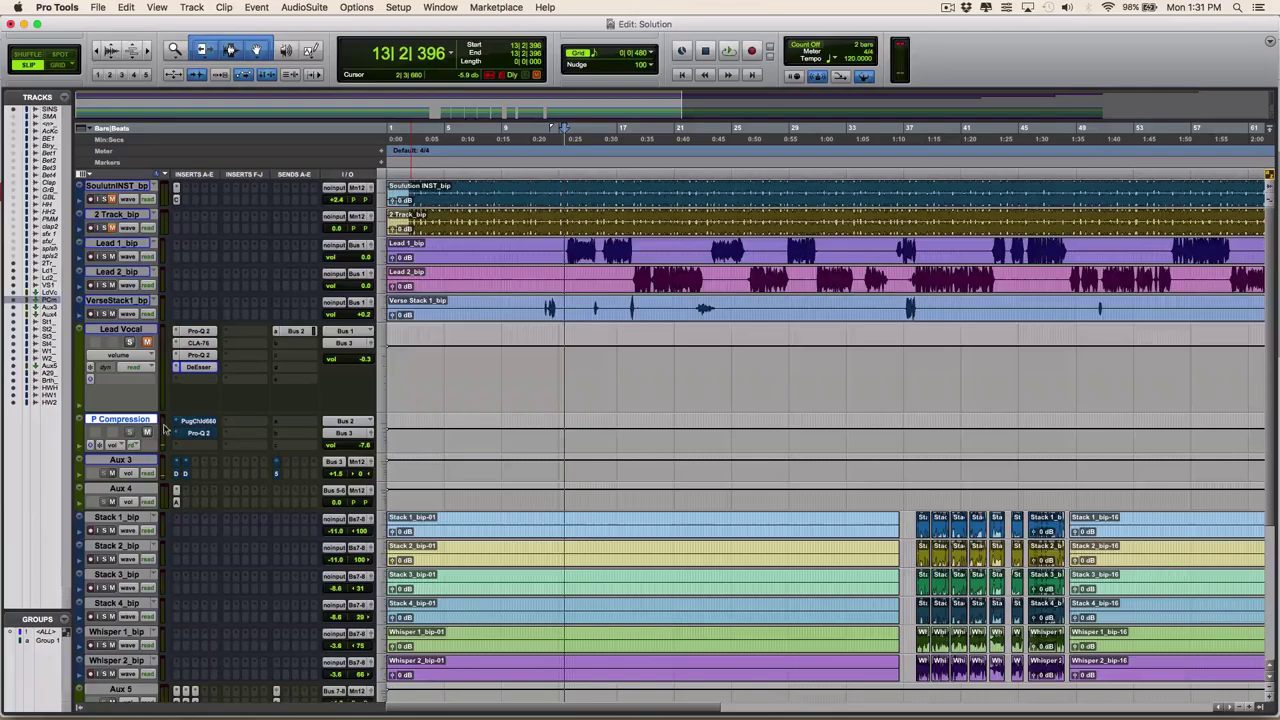
left_click_drag(139, 461, 133, 484)
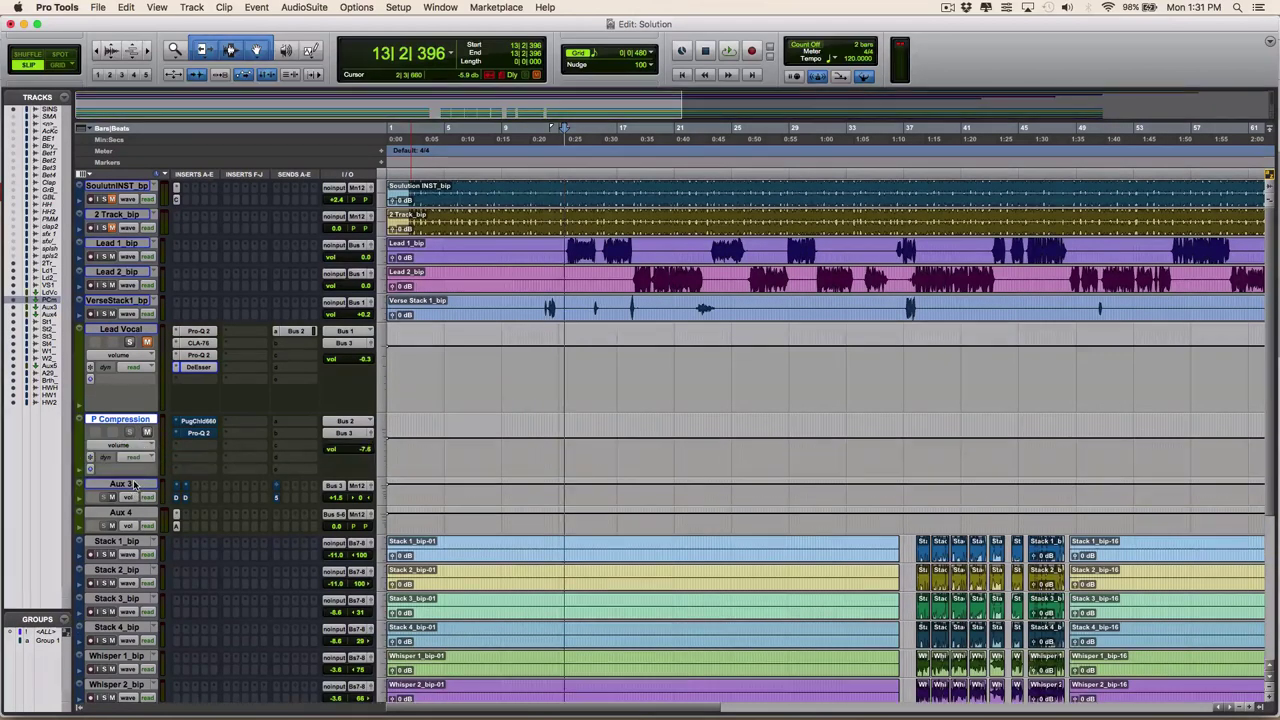
Open P Compression's PuigChild 660, try its Time Constant and Threshold controls, and start playback.
left_click(206, 424)
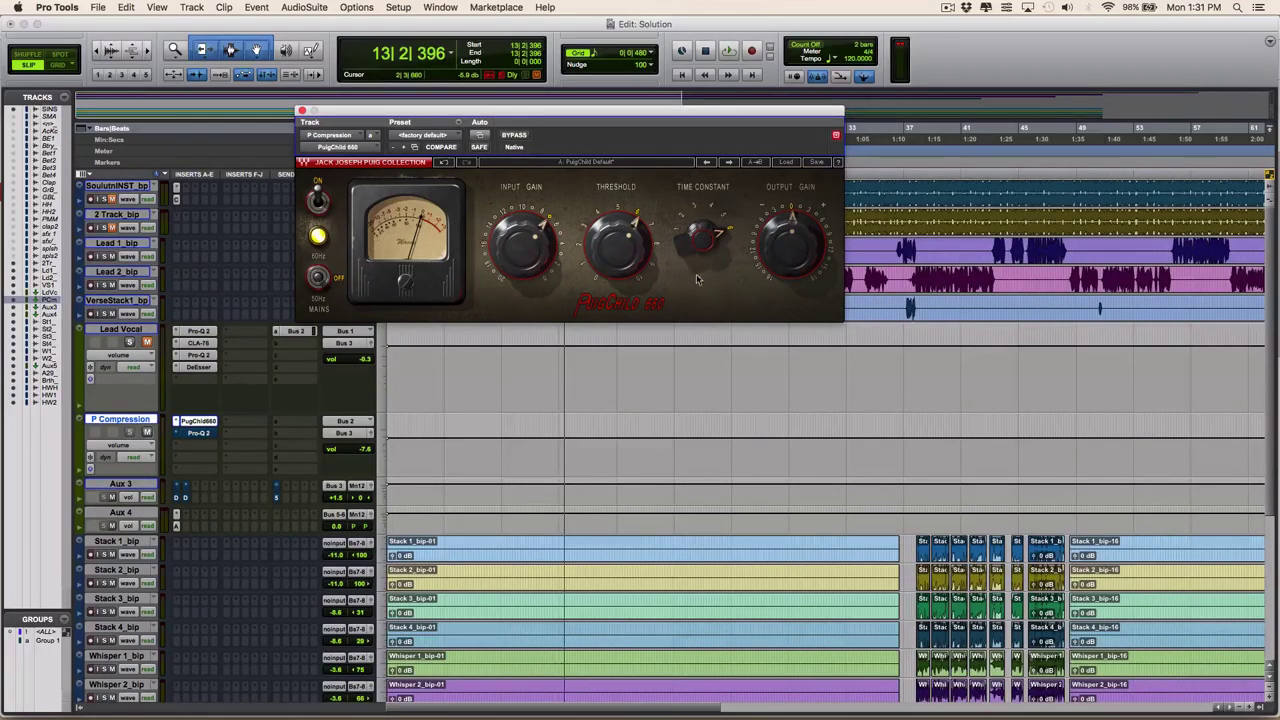
left_click(703, 236)
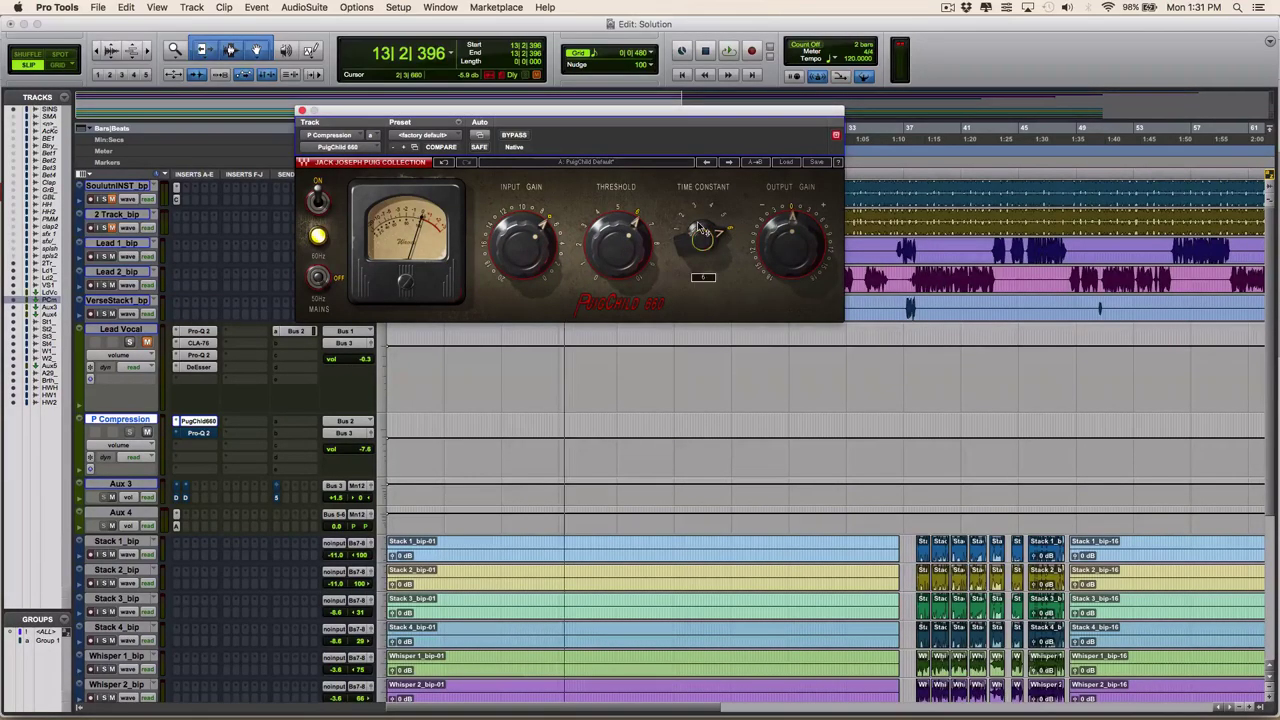
left_click(622, 228)
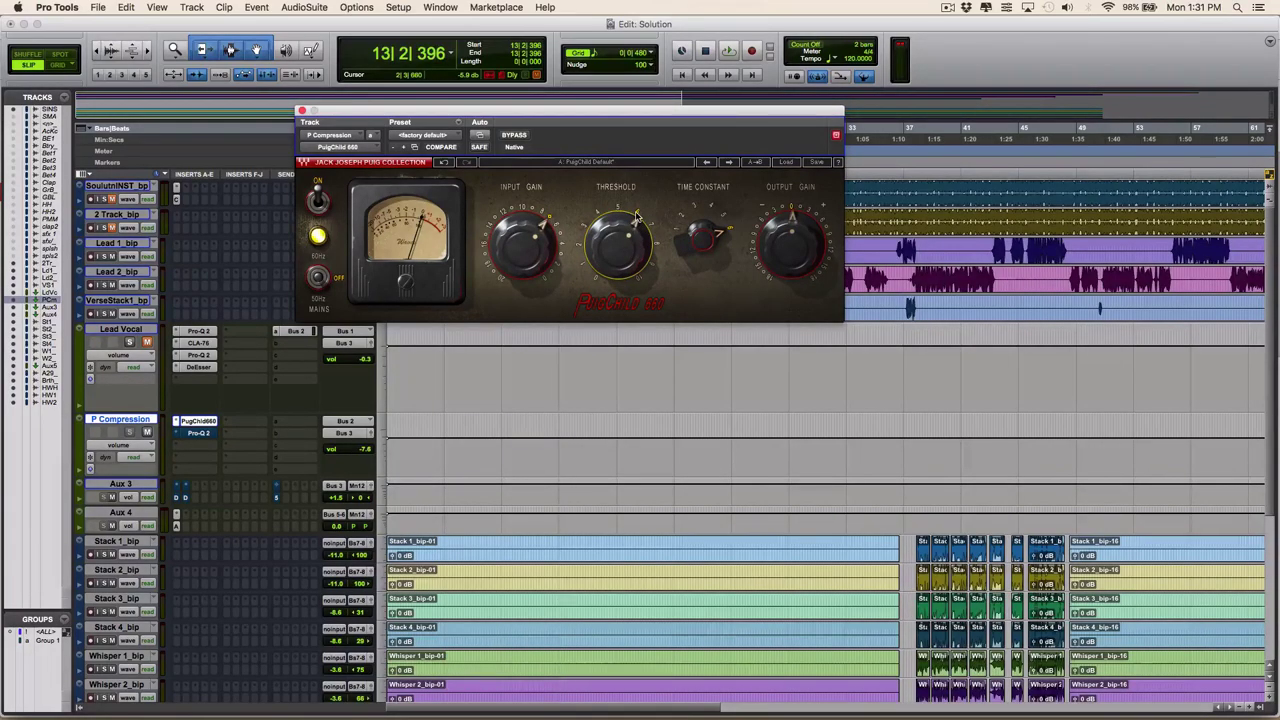
mouse_move(530, 234)
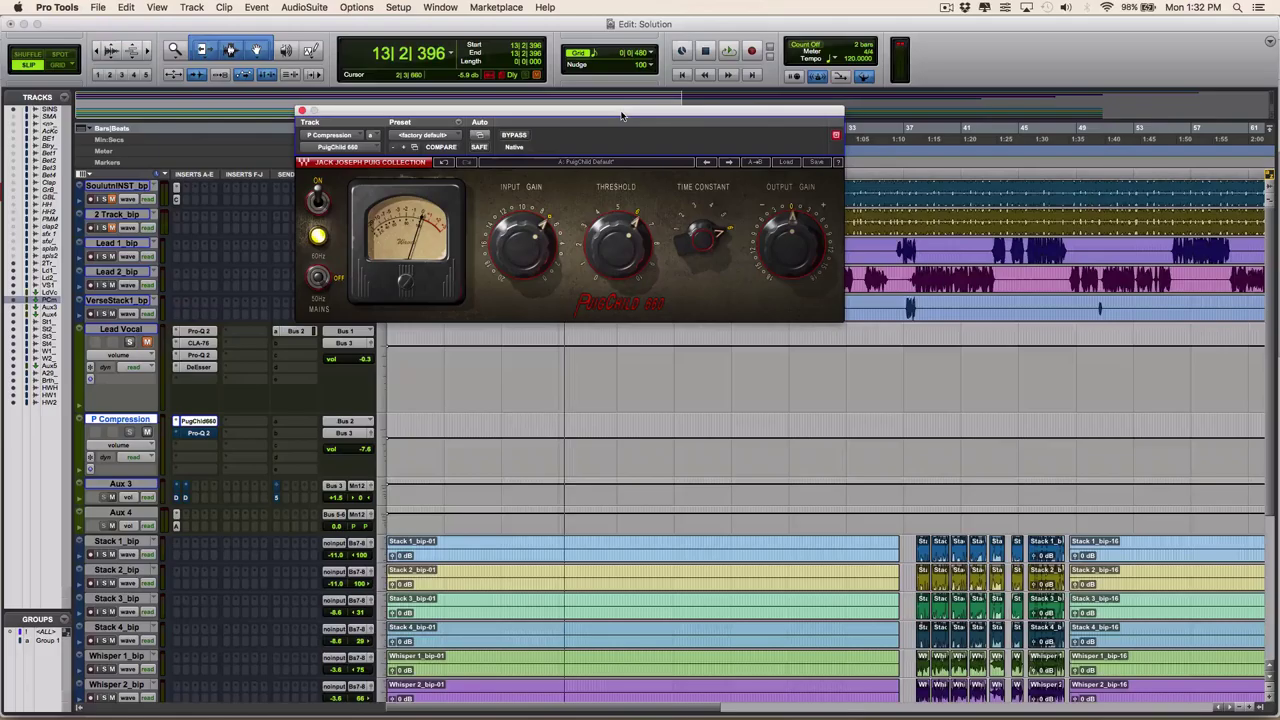
key("space")
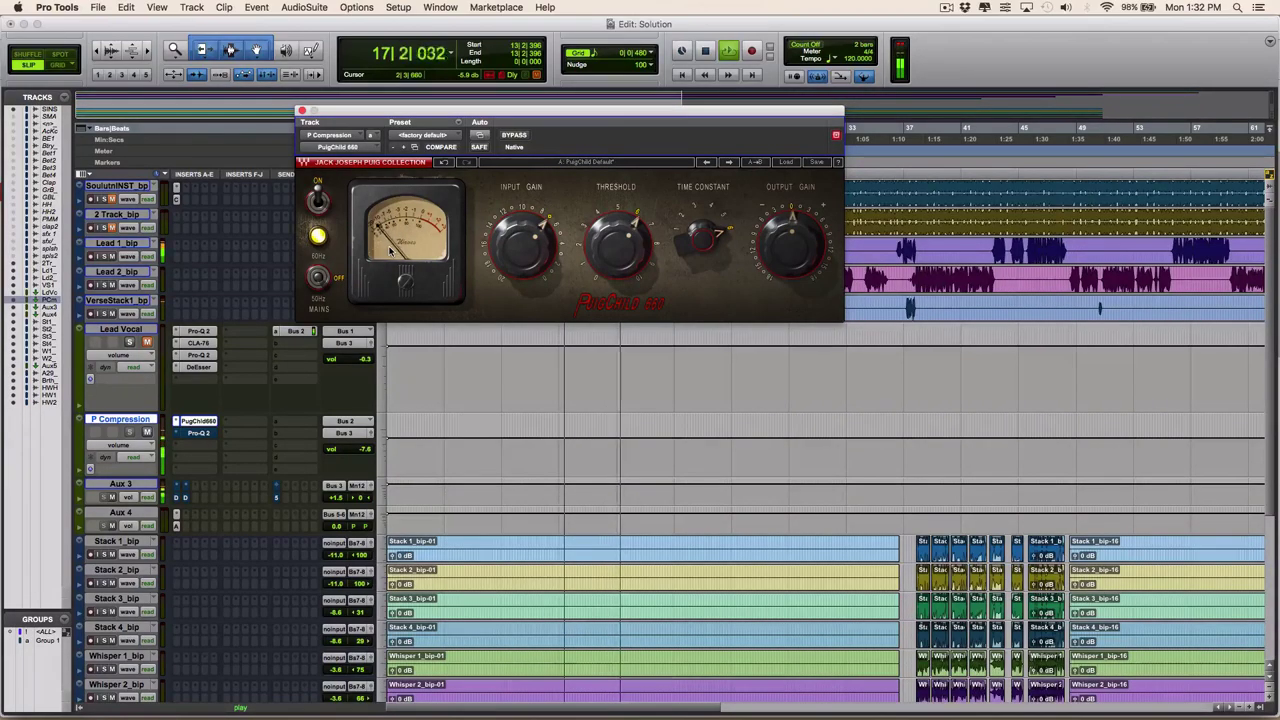
Stop playback and replace P Compression's first insert with the Tube-Tech CL 1B (mono).
key("space")
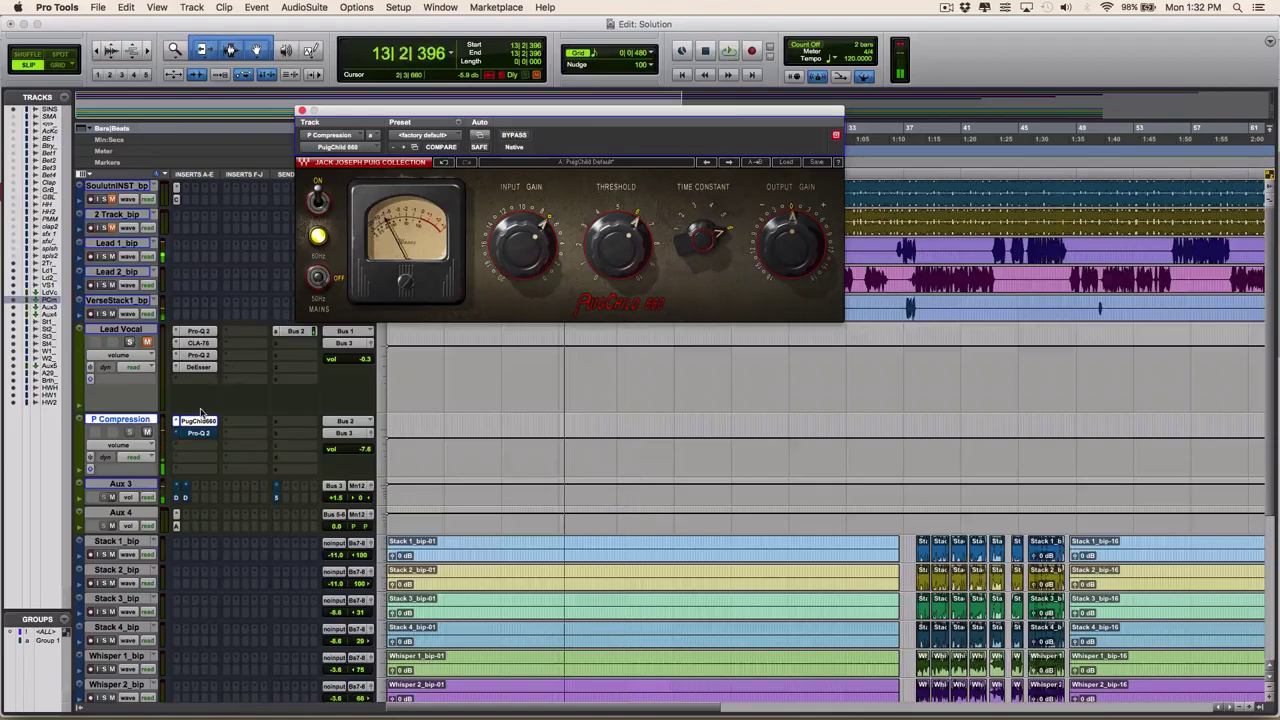
left_click(192, 431)
left_click(192, 430)
left_click(192, 431)
mouse_move(225, 471)
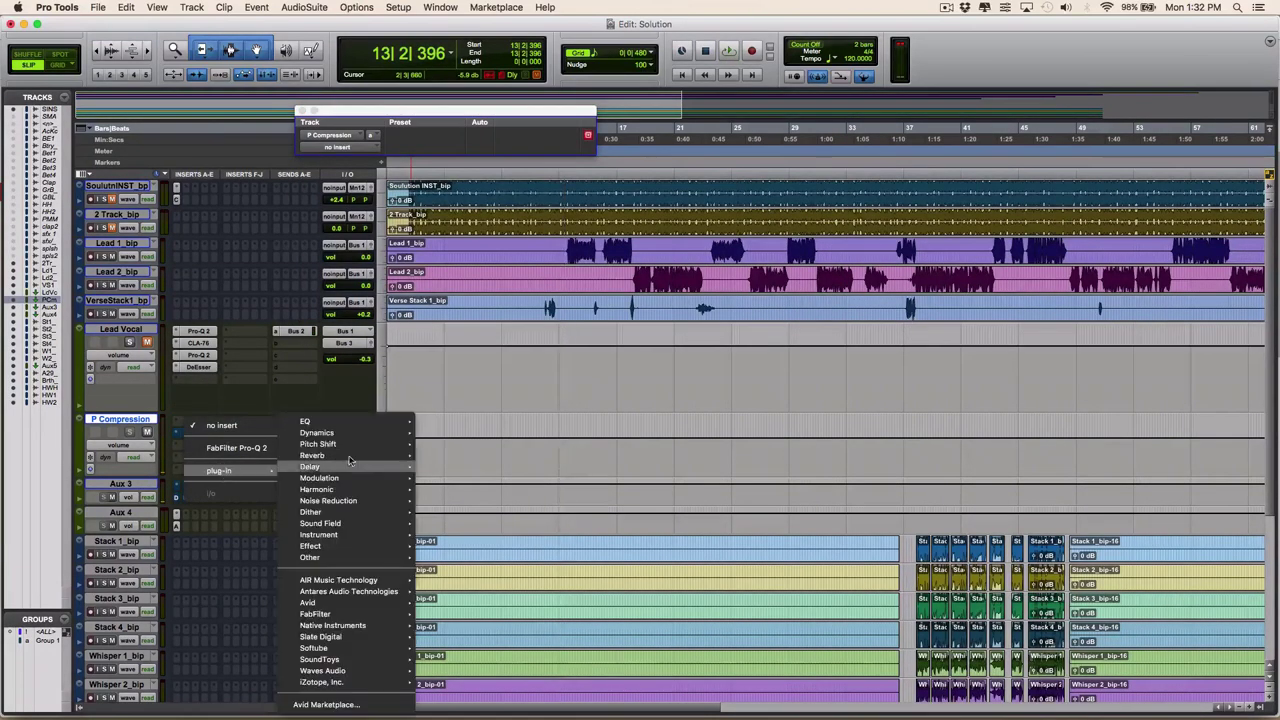
mouse_move(350, 433)
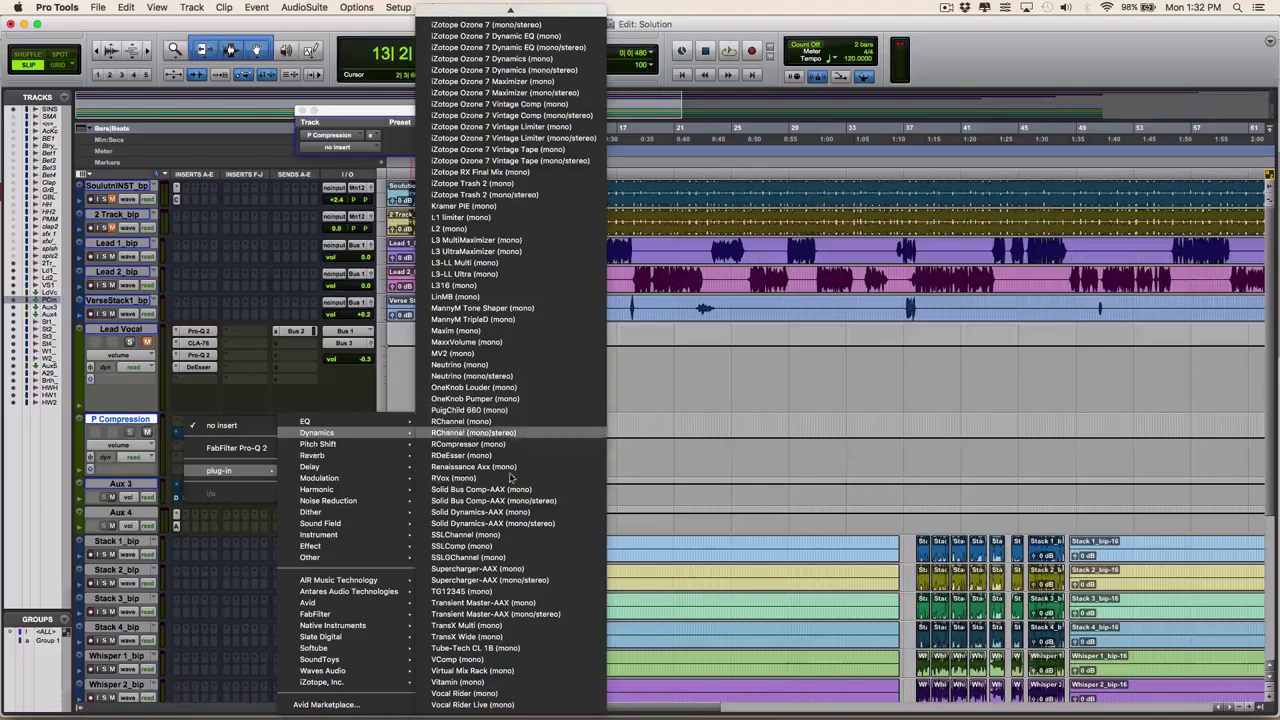
left_click(502, 656)
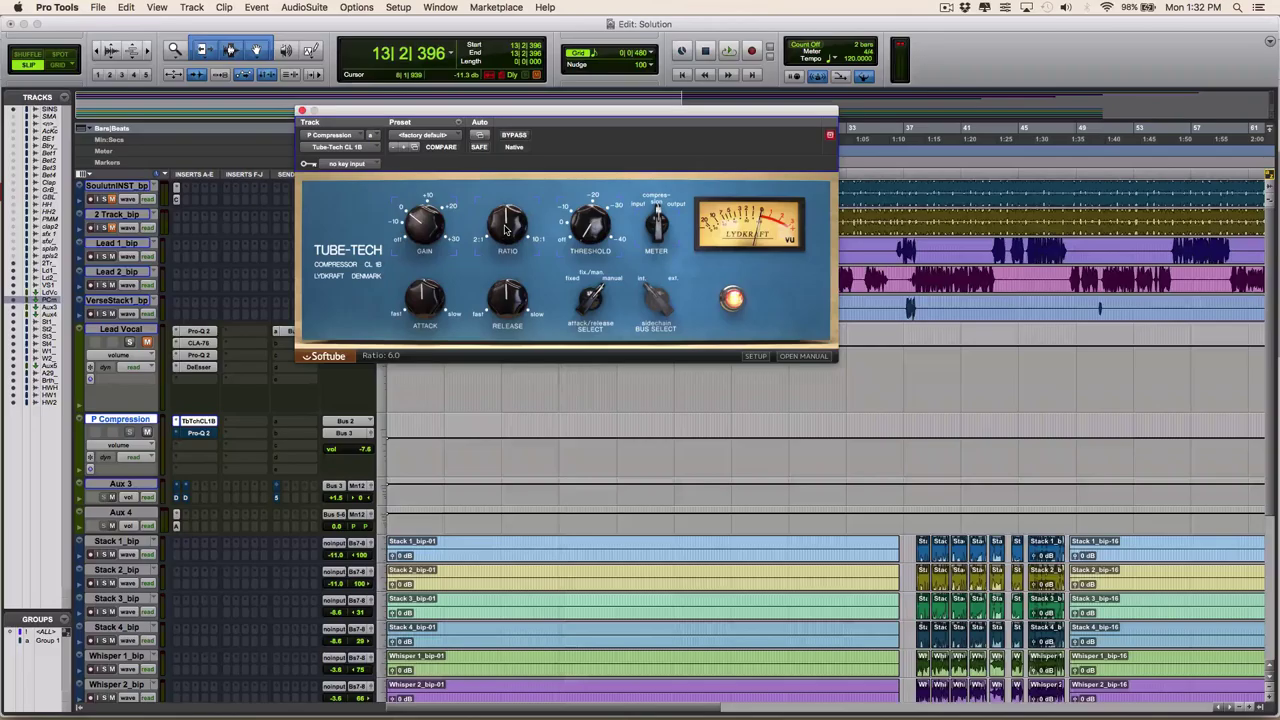
Set the Tube-Tech ratio to 8.0 and release to 0.0, then lower the threshold toward -12 dB.
scroll(510, 226, "up", 2)
scroll(510, 225, "up", 6)
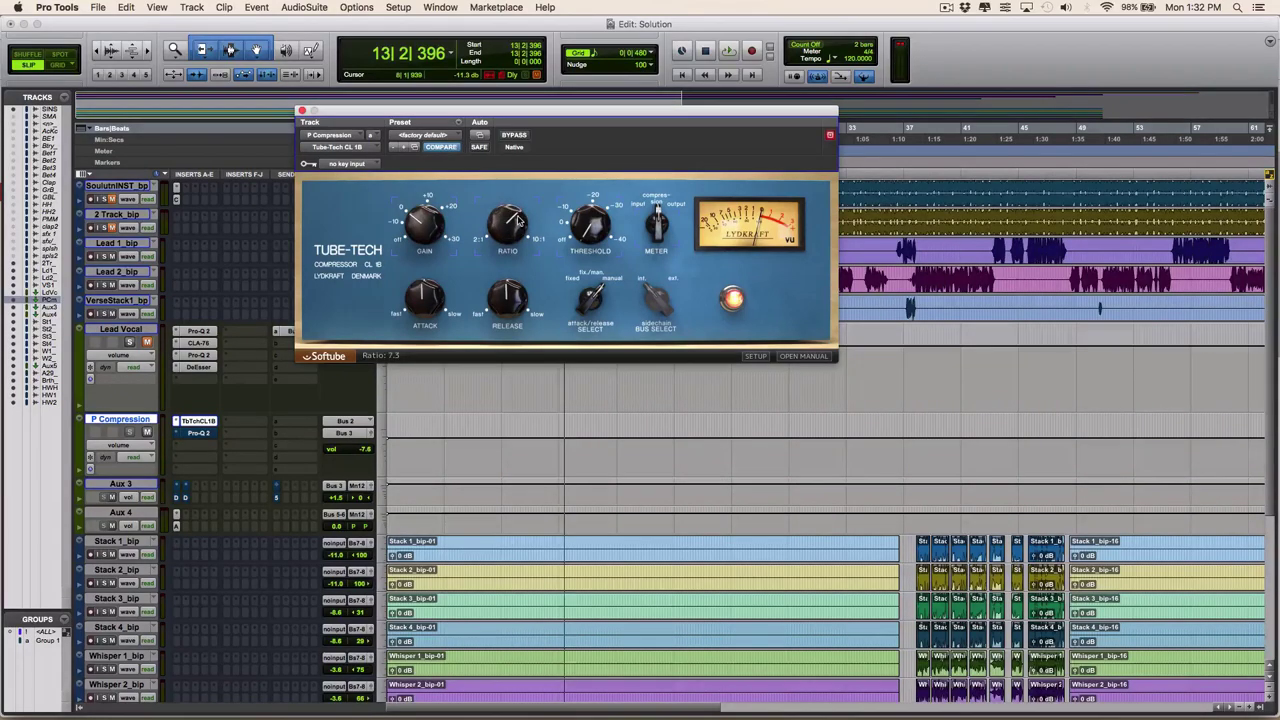
scroll(521, 216, "up", 2)
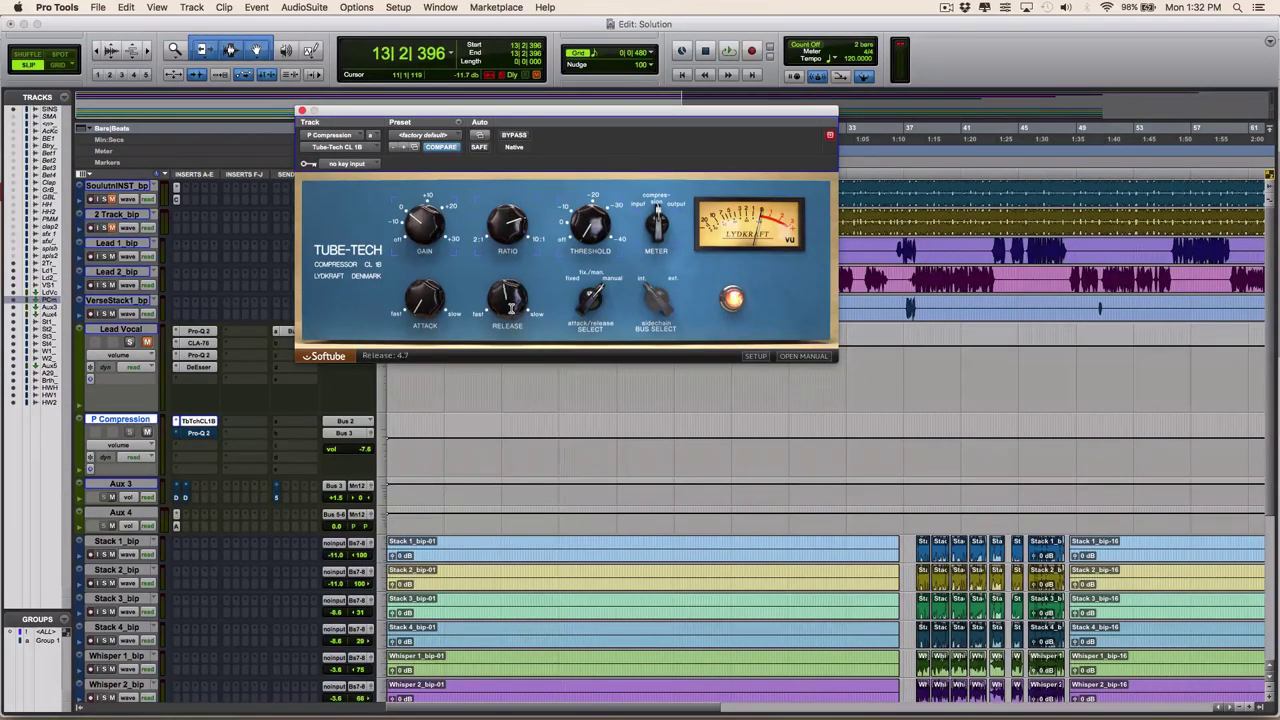
left_click_drag(505, 330, 480, 408)
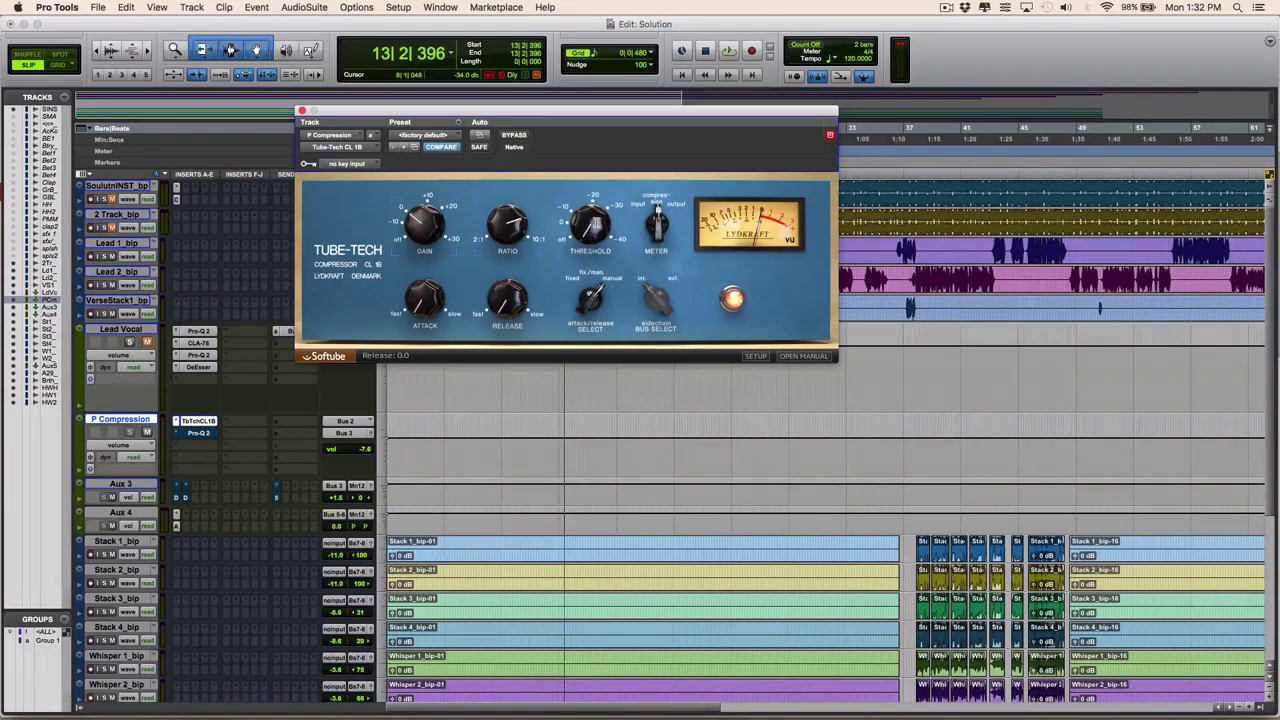
key("space")
left_click_drag(595, 222, 612, 198)
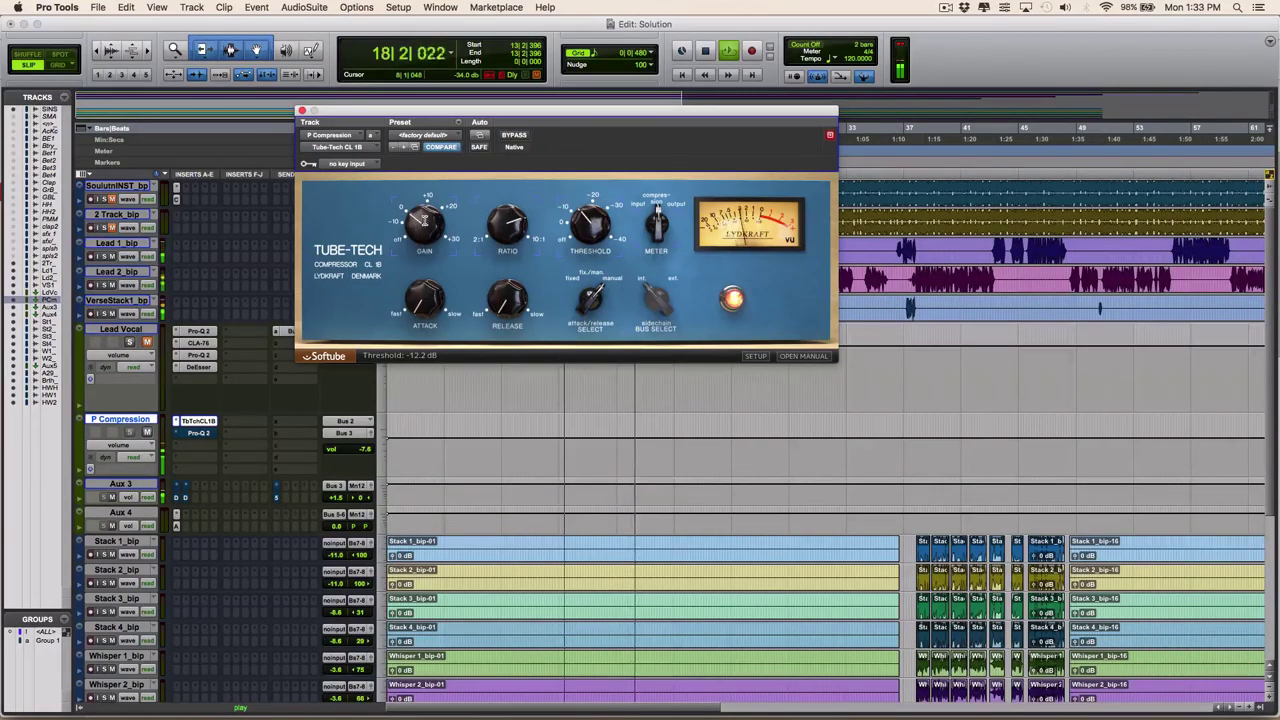
key("space")
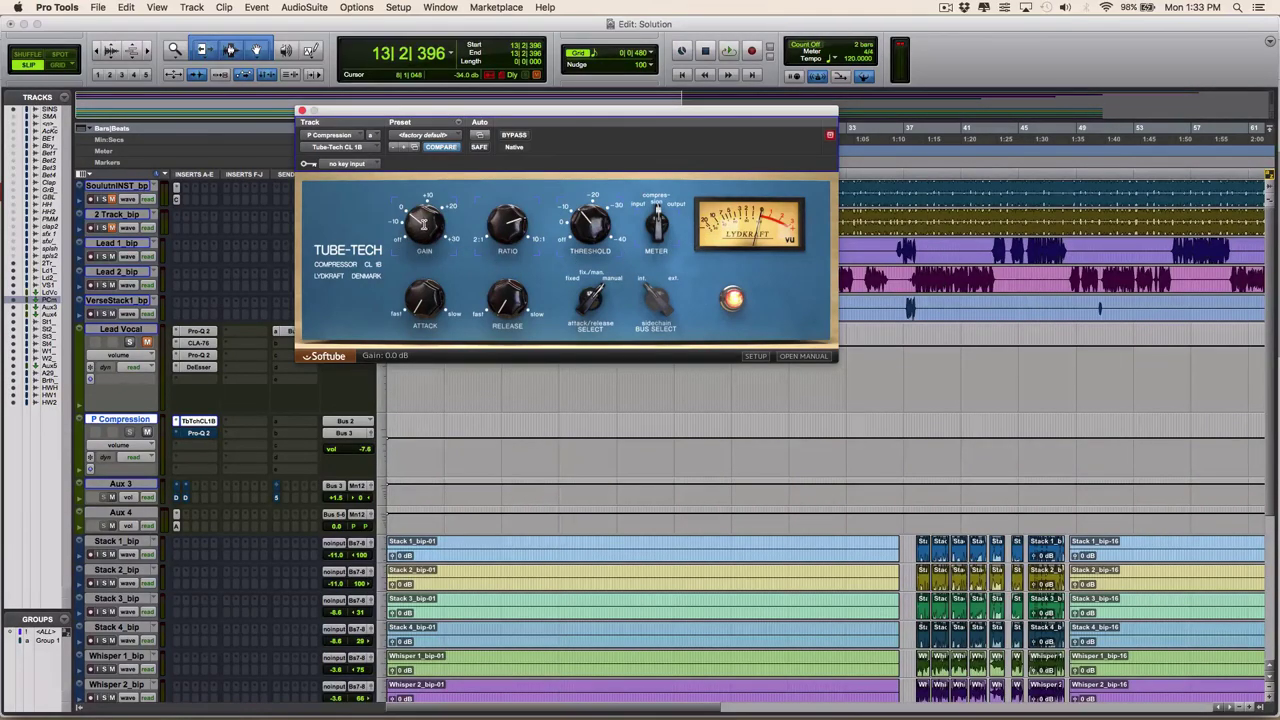
Raise the compressor's output gain, compare with BYPASS during playback, then close the window.
left_click_drag(424, 224, 430, 211)
key("space")
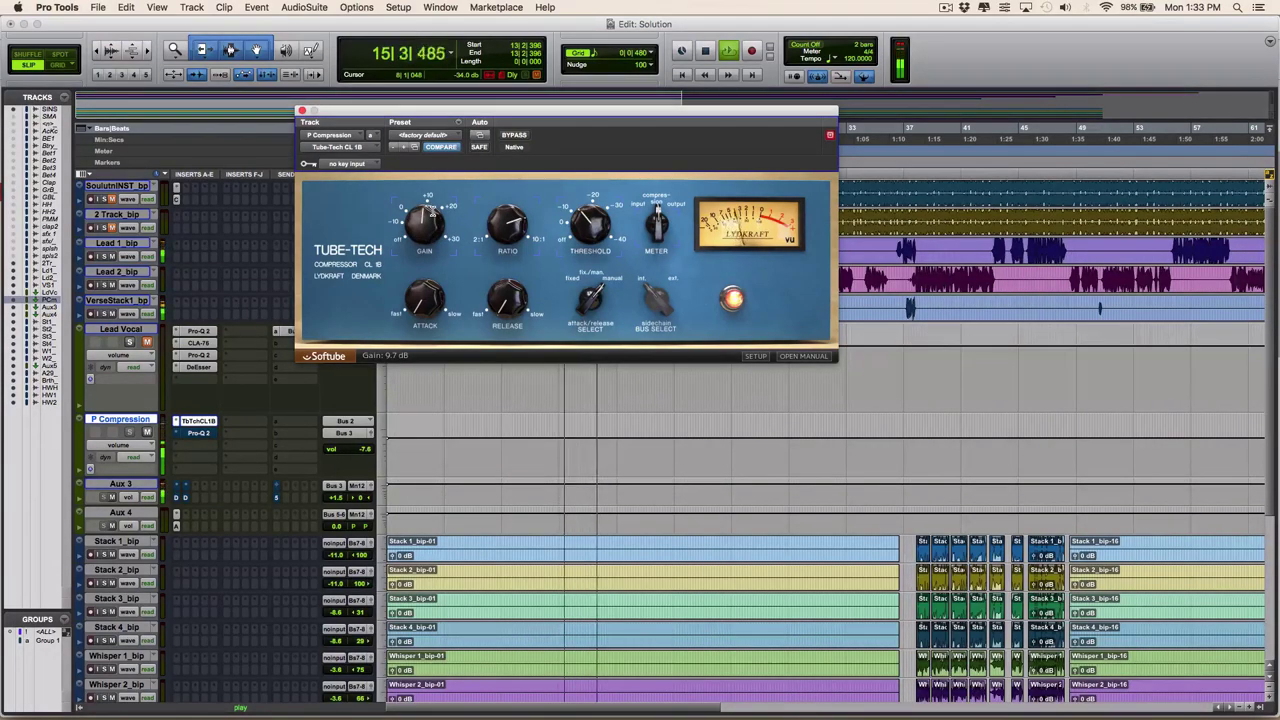
left_click(520, 136)
left_click(521, 136)
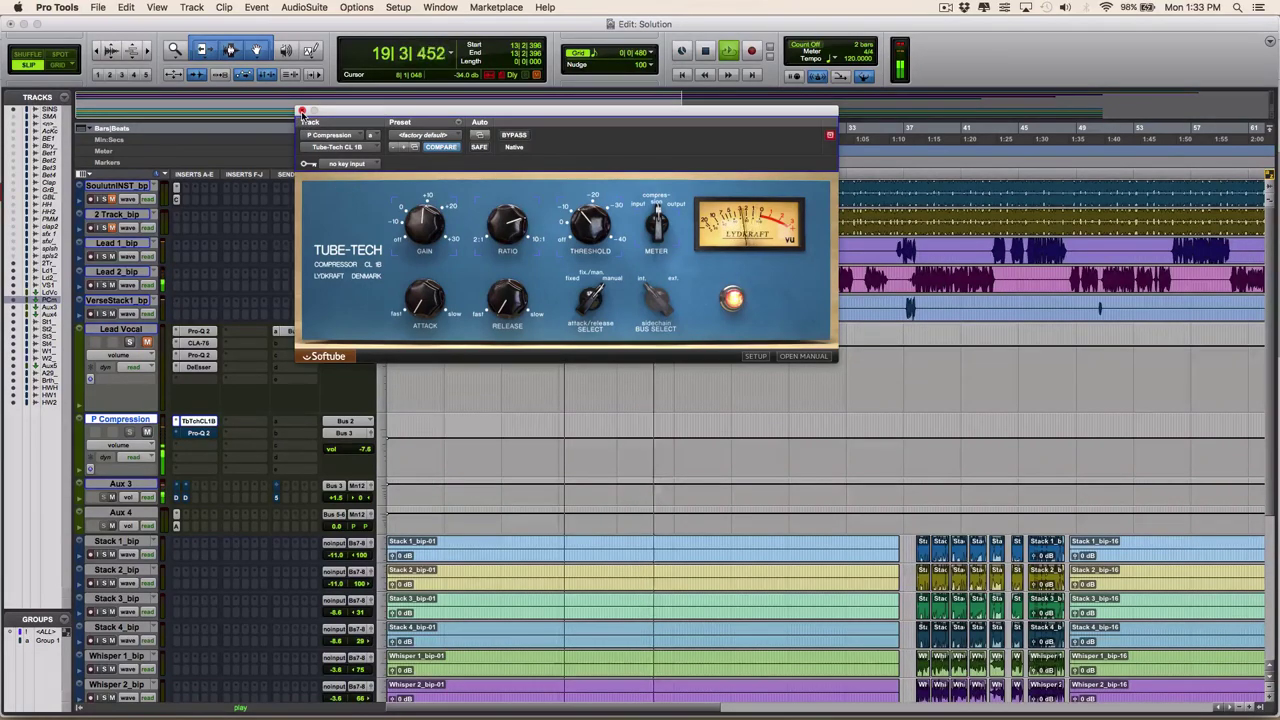
key("space")
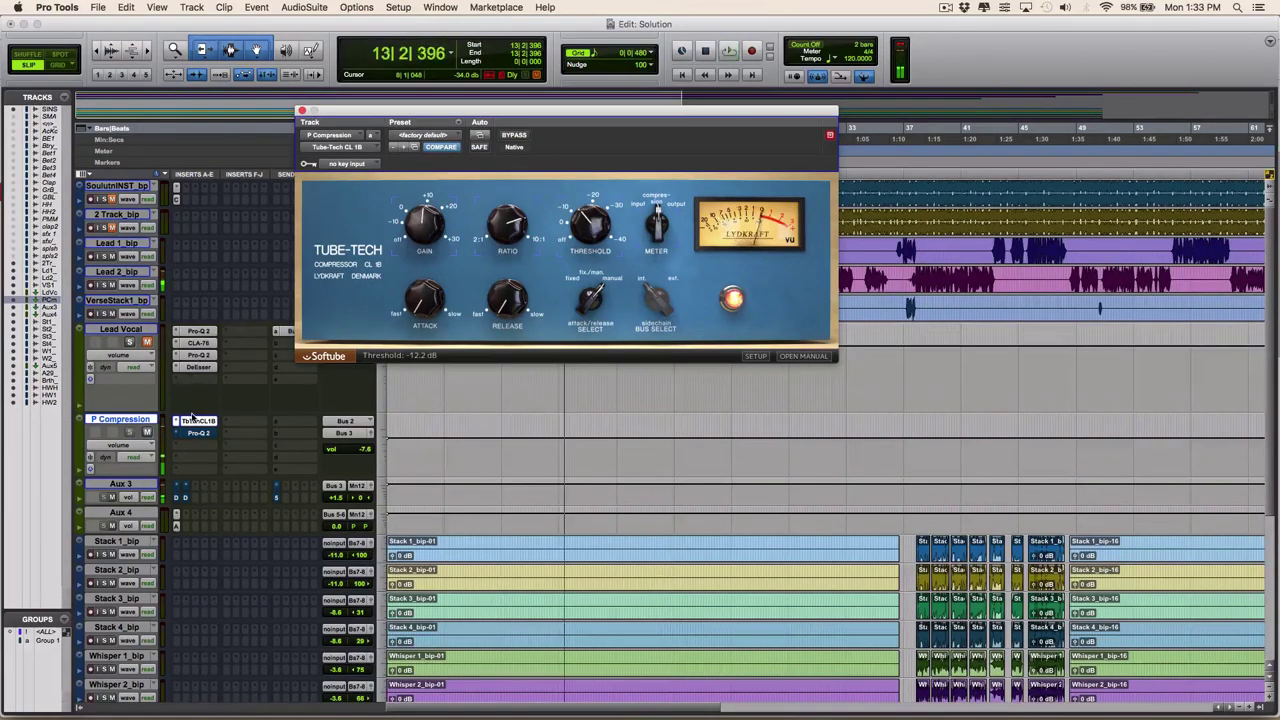
left_click(302, 110)
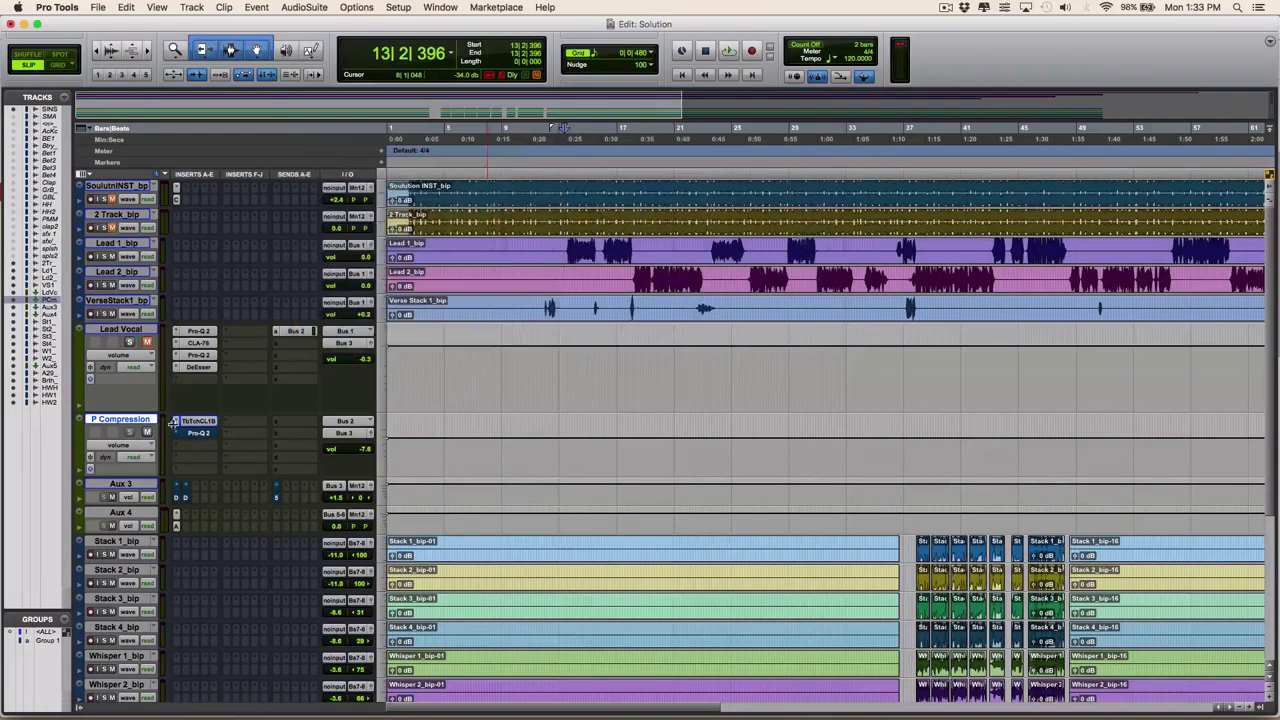
Reopen the Tube-Tech CL 1B, audition it once more, and close it.
left_click(222, 420)
key("space")
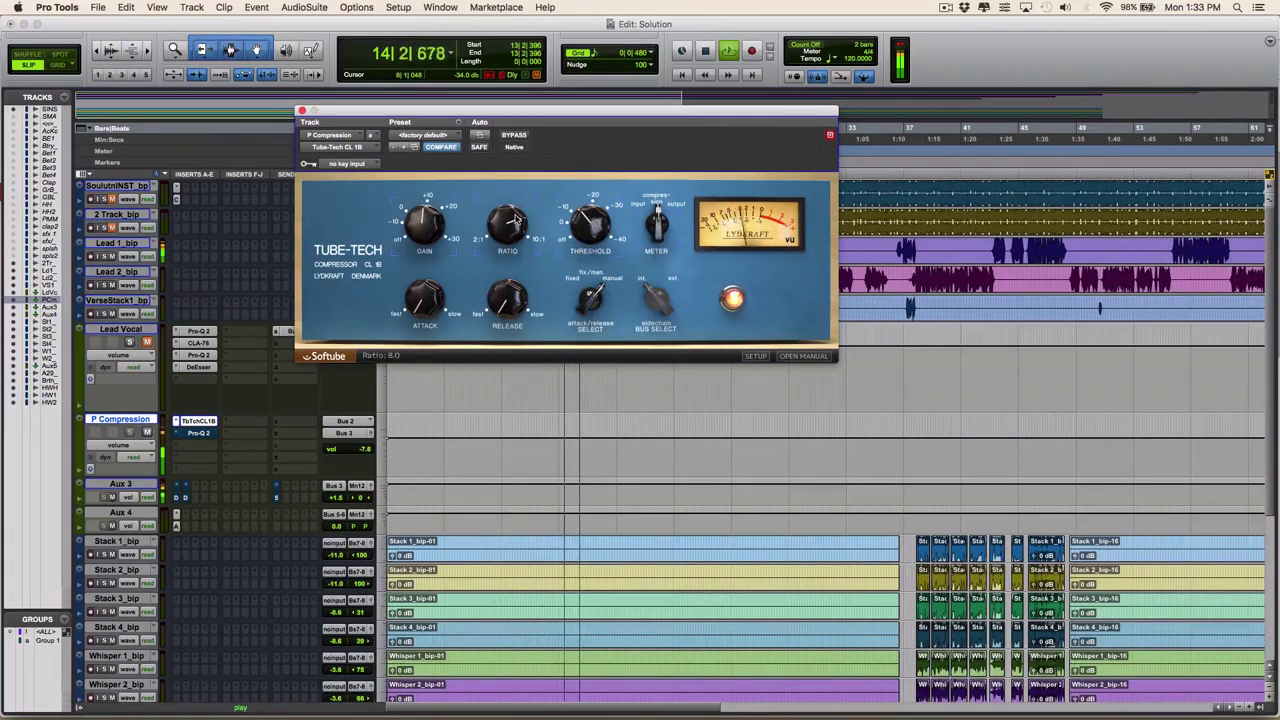
key("space")
left_click(301, 111)
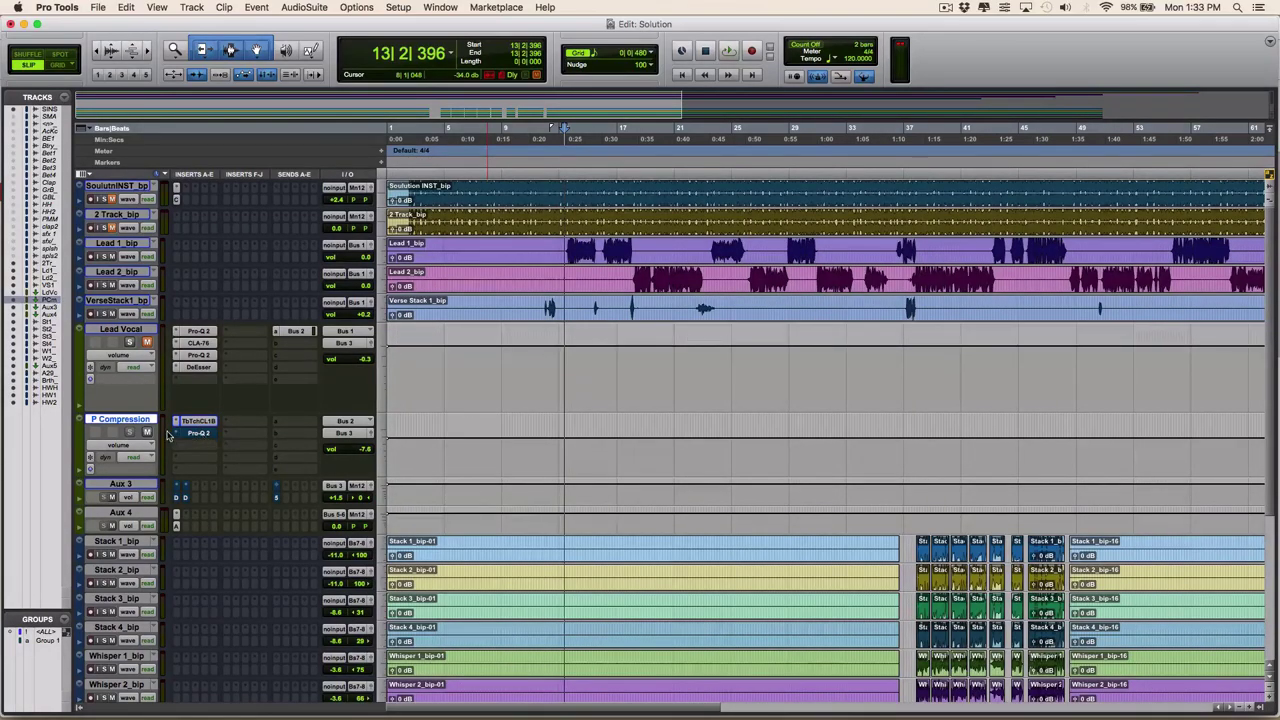
Open P Compression's Pro-Q 2 and compare it on and bypassed during playback.
left_click(222, 435)
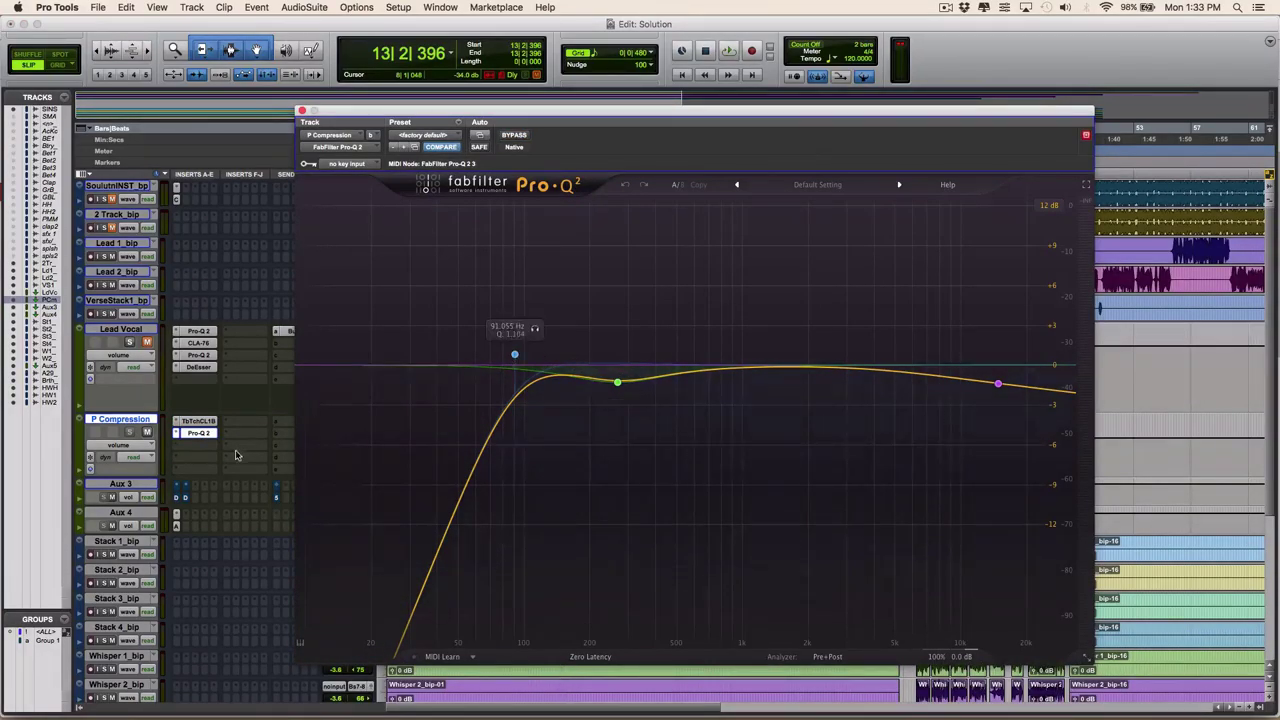
key("space")
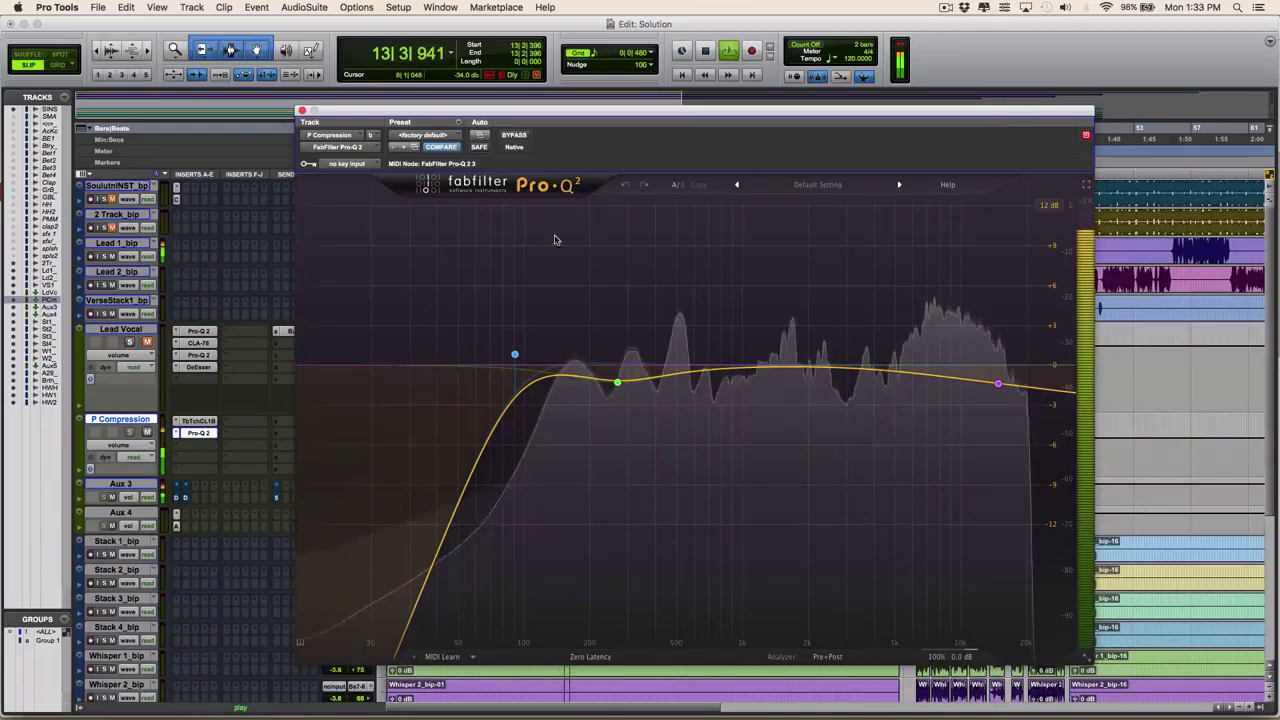
left_click(513, 135)
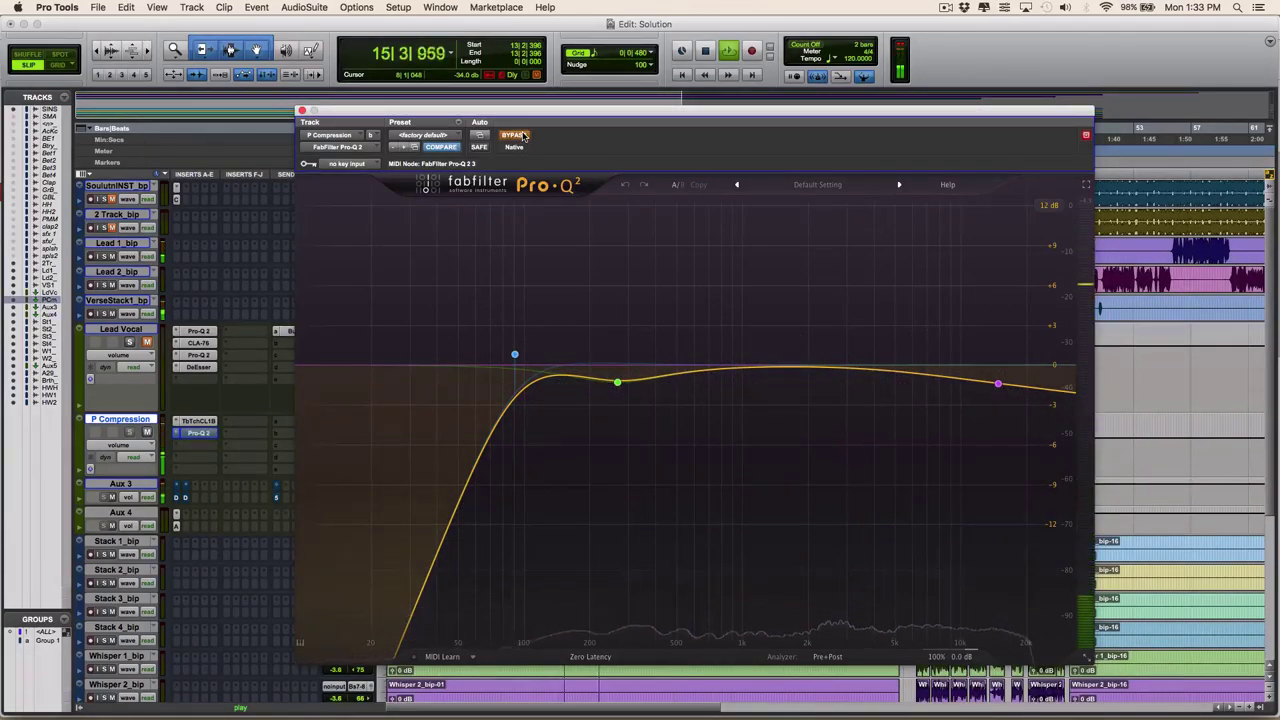
left_click(513, 135)
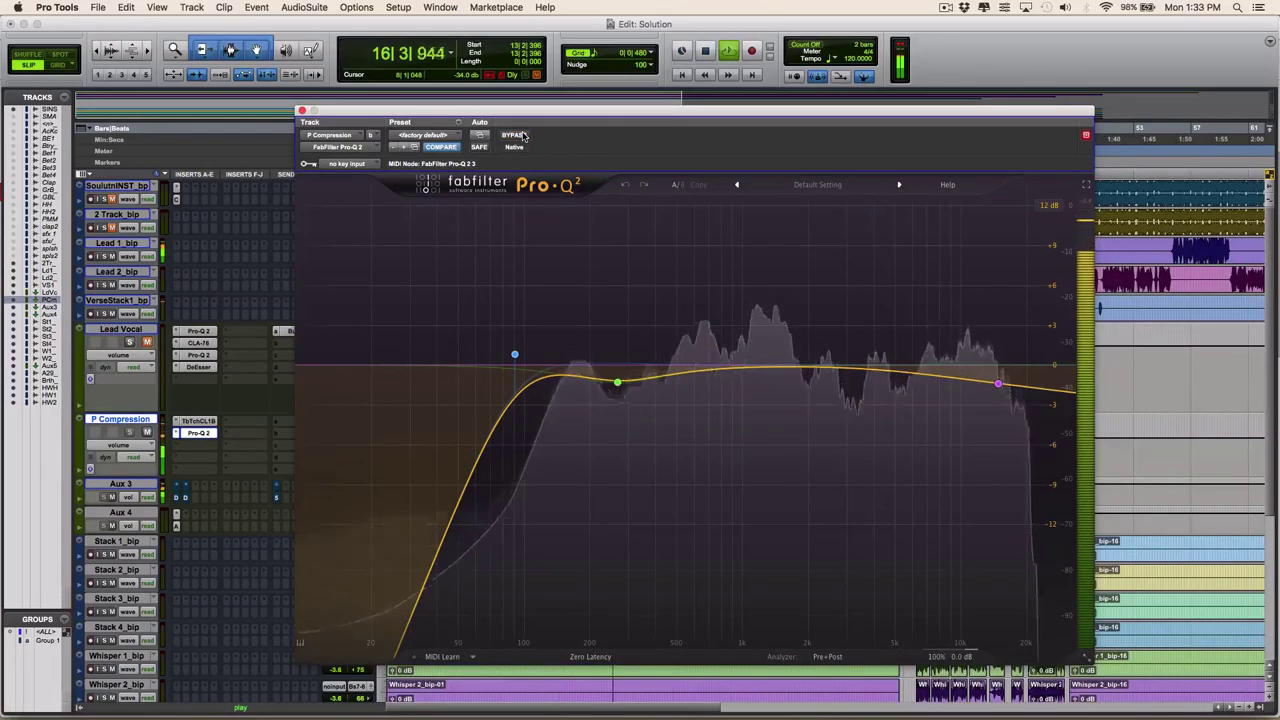
key("space")
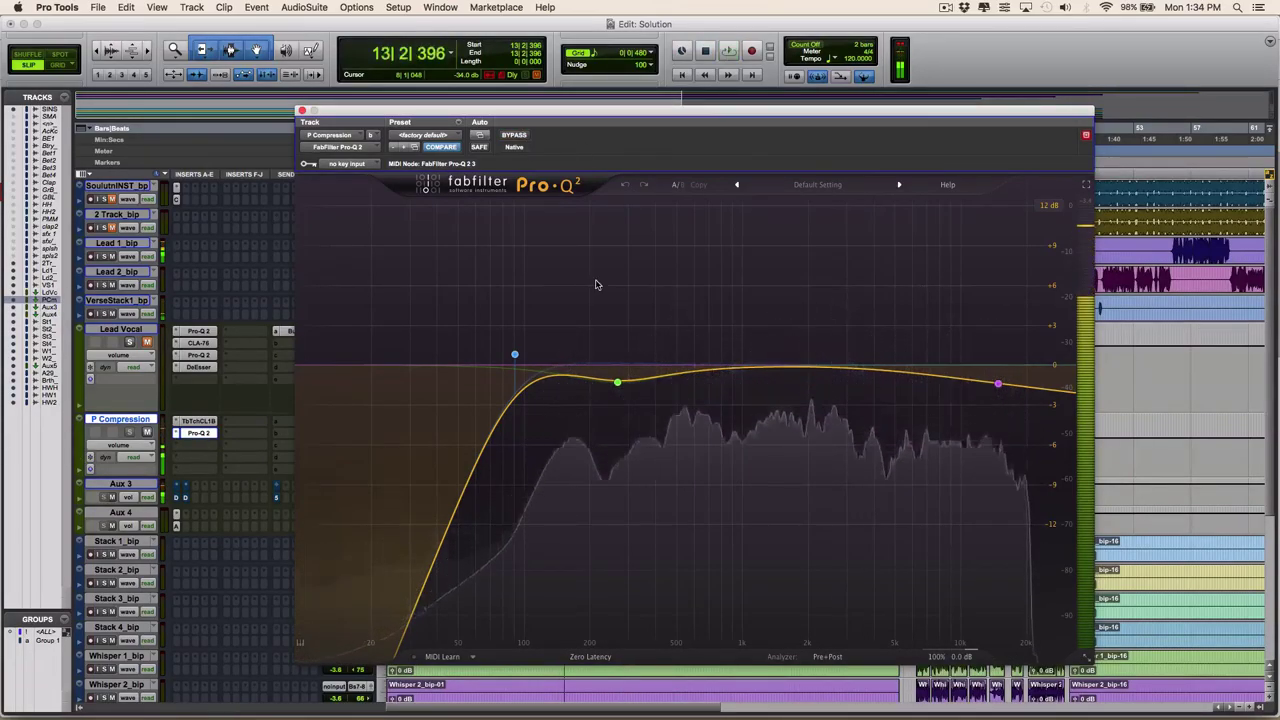
Close Pro-Q 2, move the instrumental track below 2 Track_bip, and play back with P Compression selected.
left_click(301, 110)
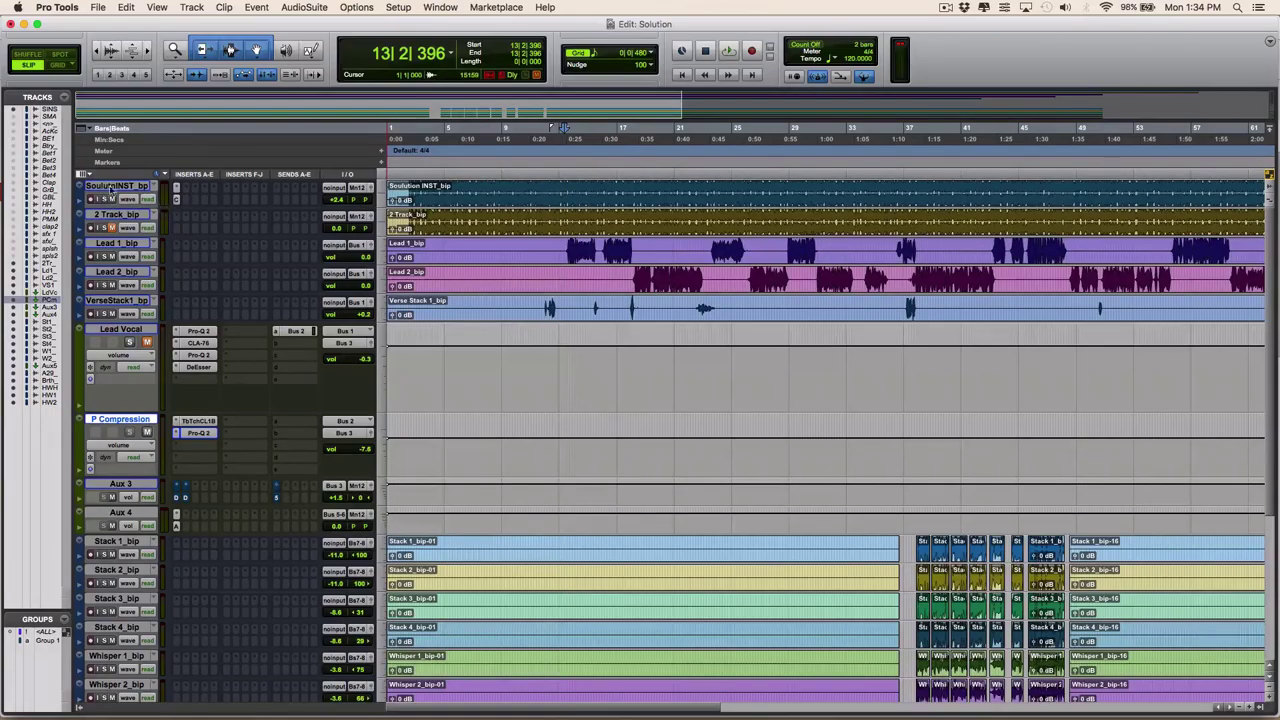
left_click_drag(112, 190, 168, 230)
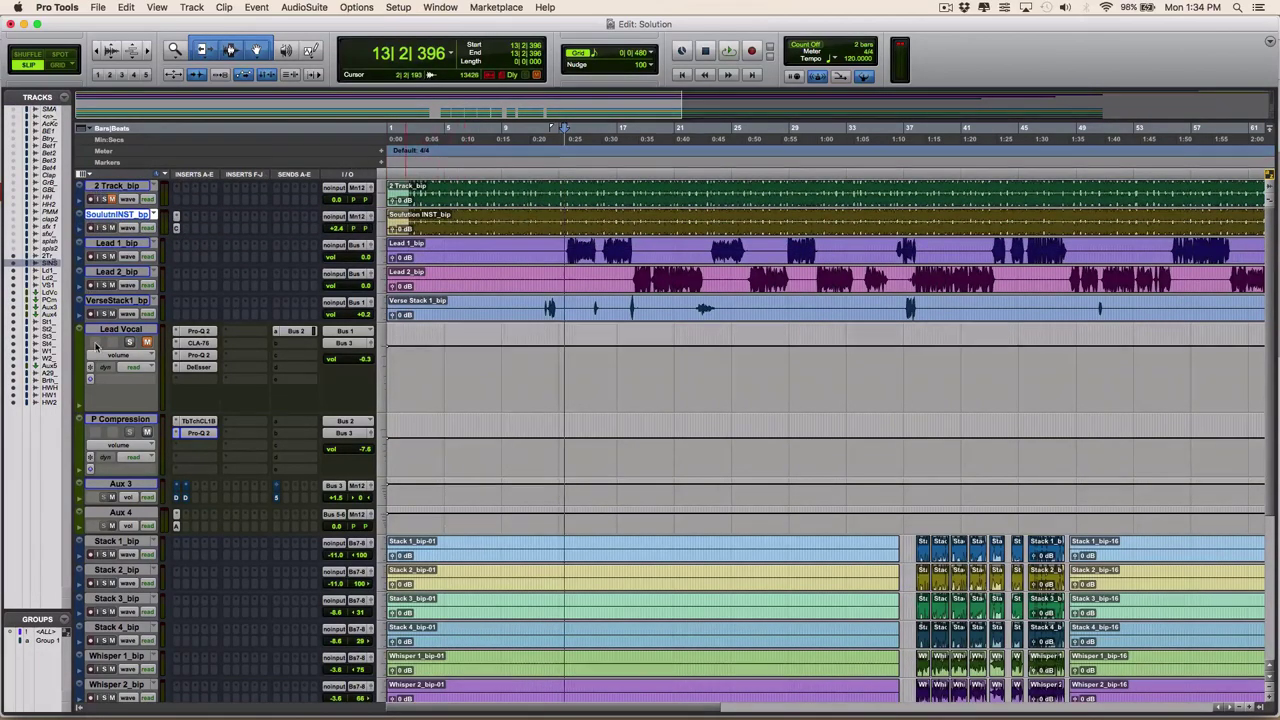
left_click(120, 422)
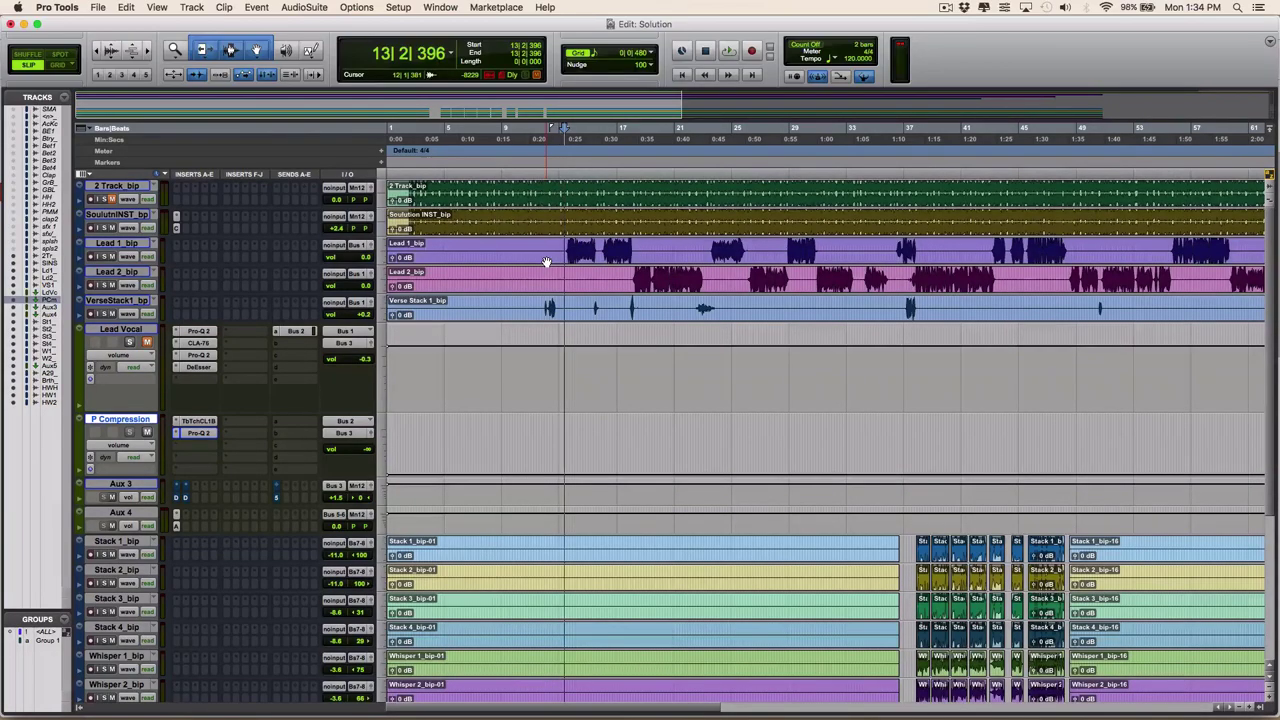
key("space")
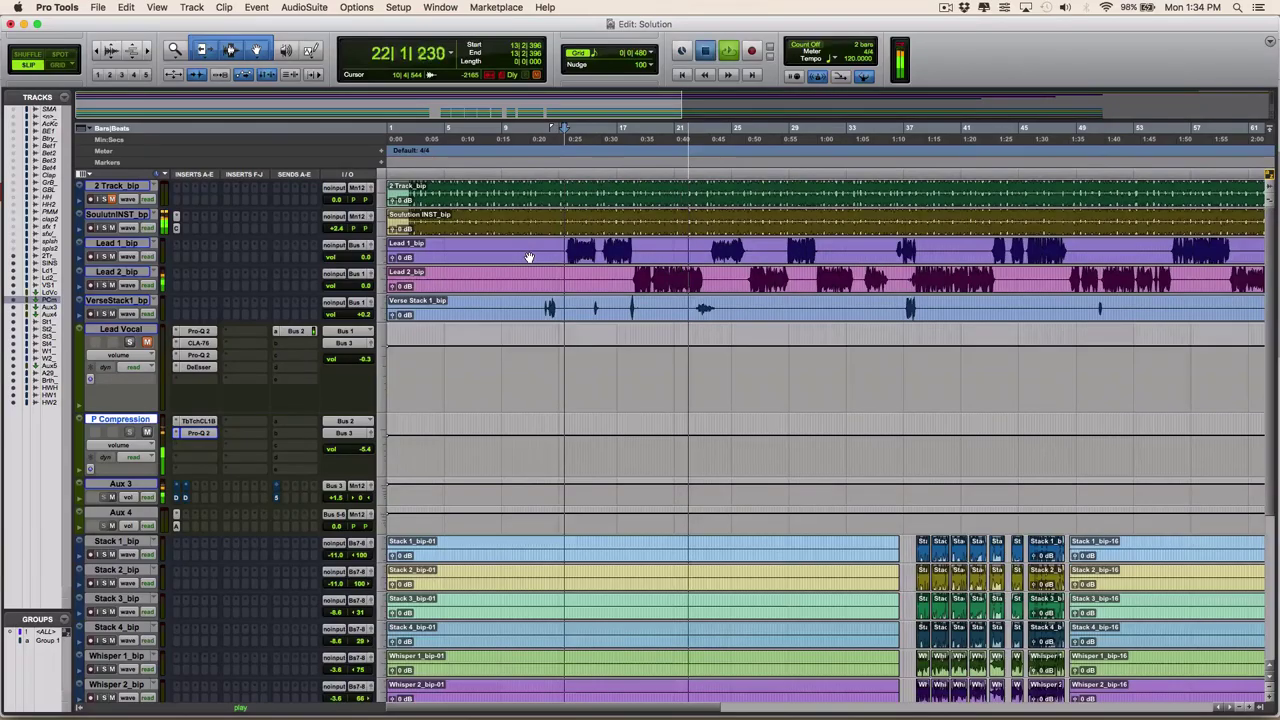
key("space")
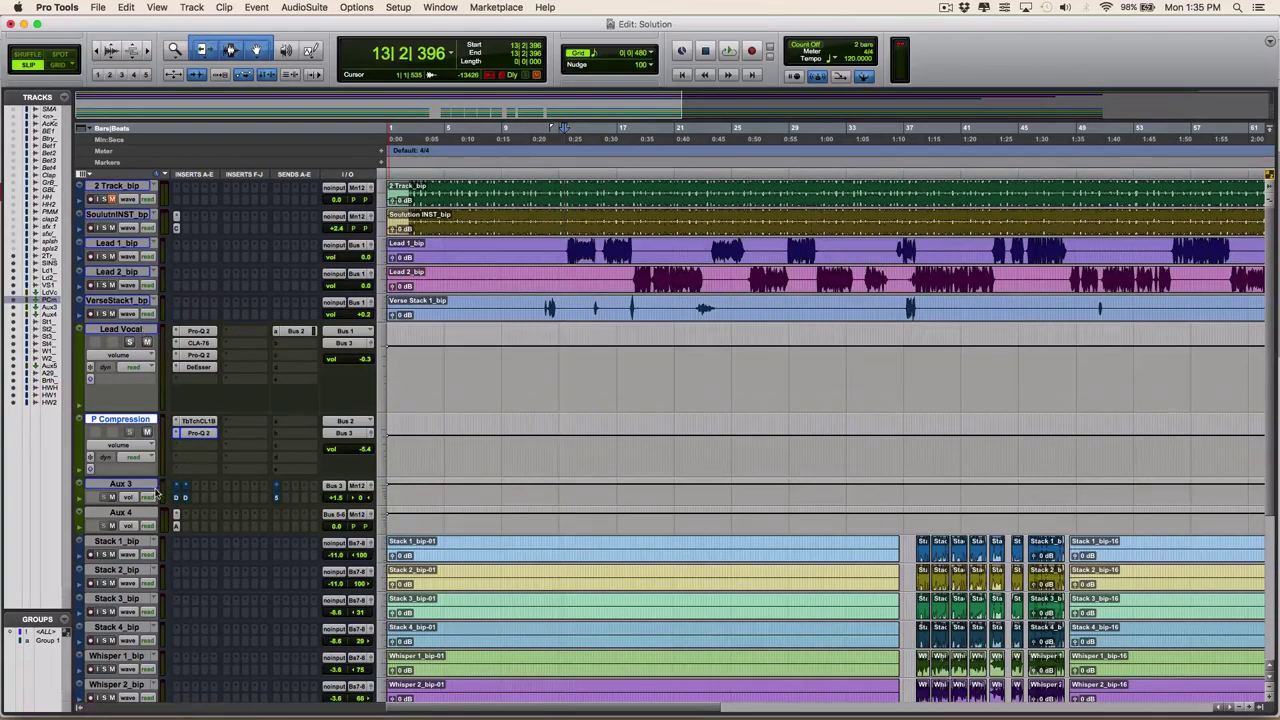
Rename Aux 3 to 'Combined Vocal' and make the track taller to show its inserts.
left_click(128, 485)
double_click(128, 485)
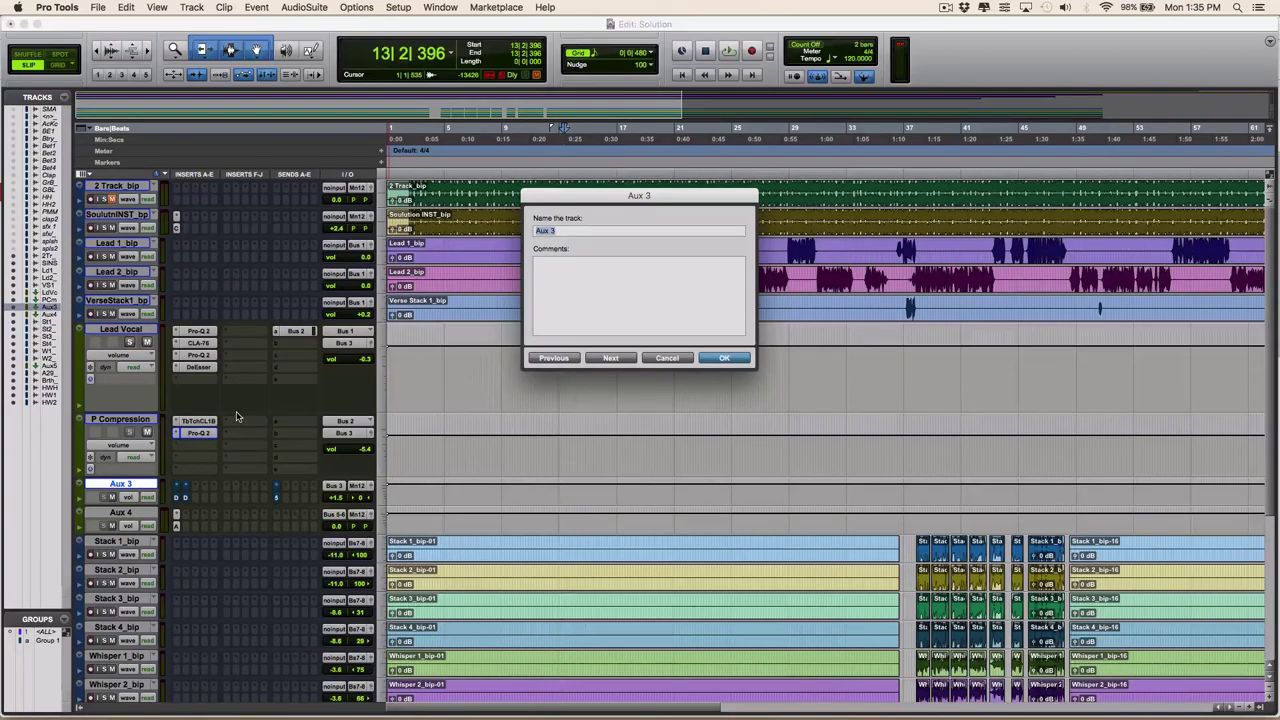
type("Combined")
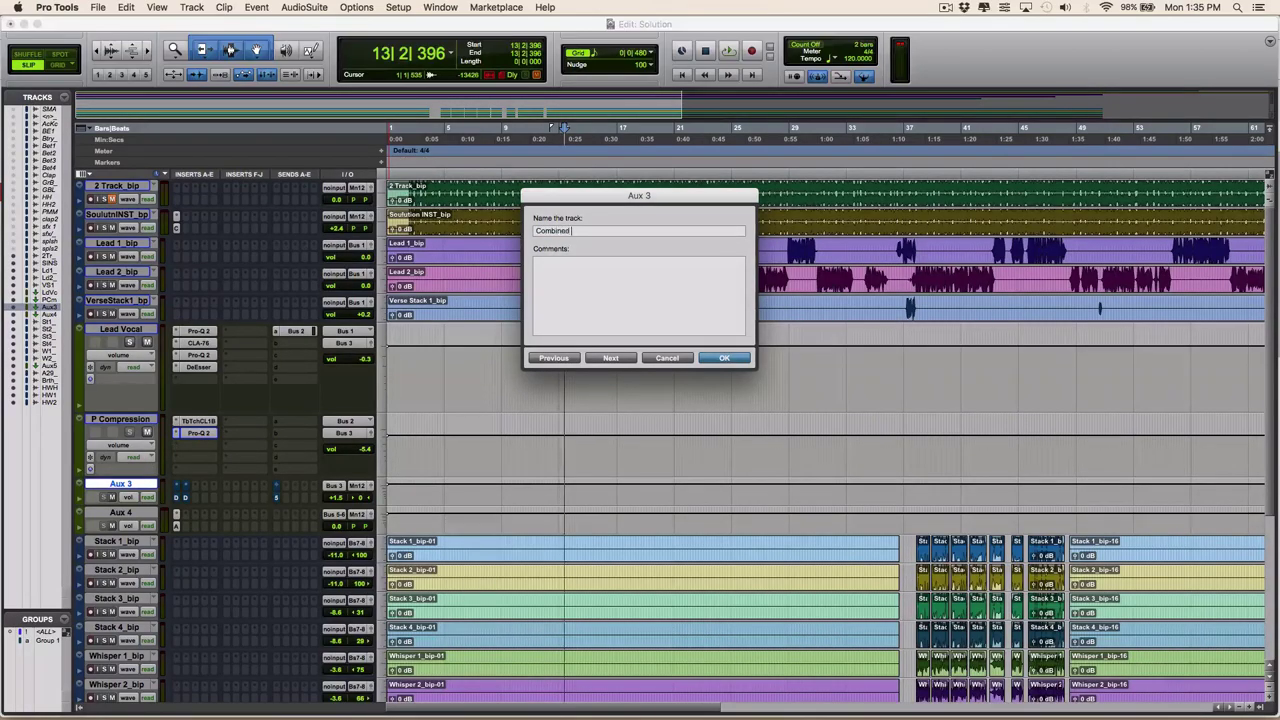
type(" Vocal")
key("Return")
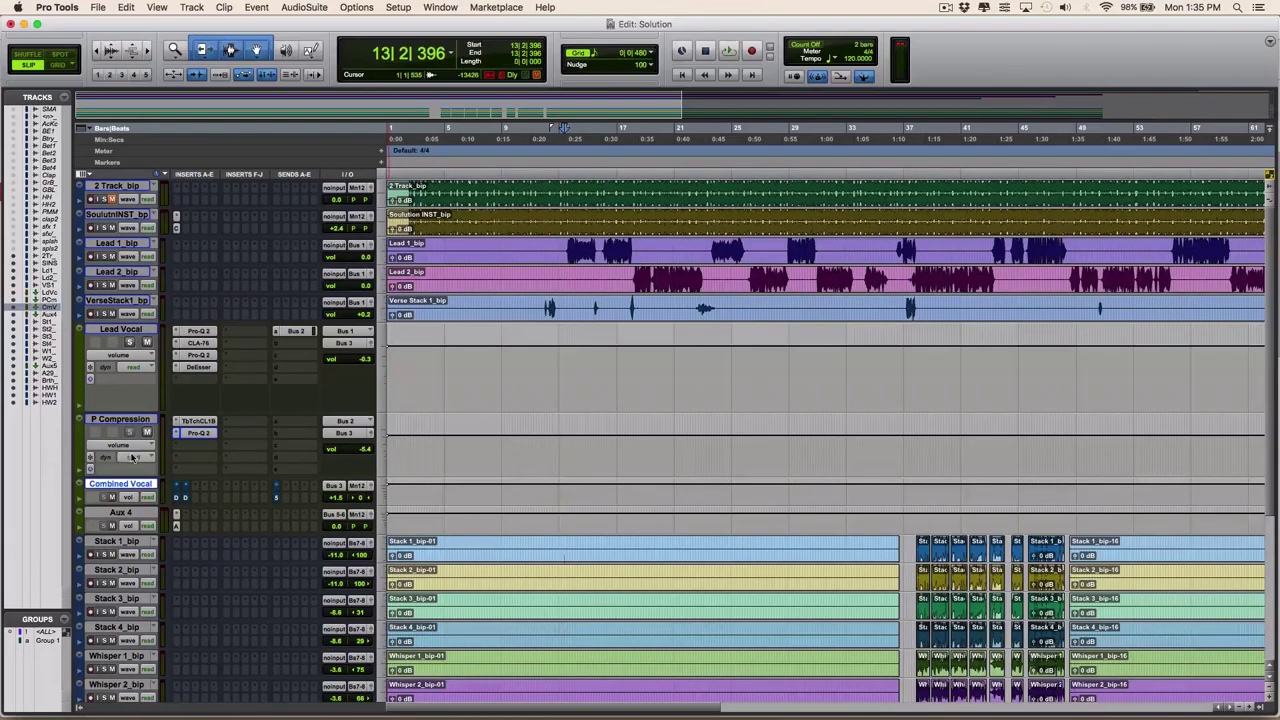
key("ctrl+Up")
key("ctrl+Up")
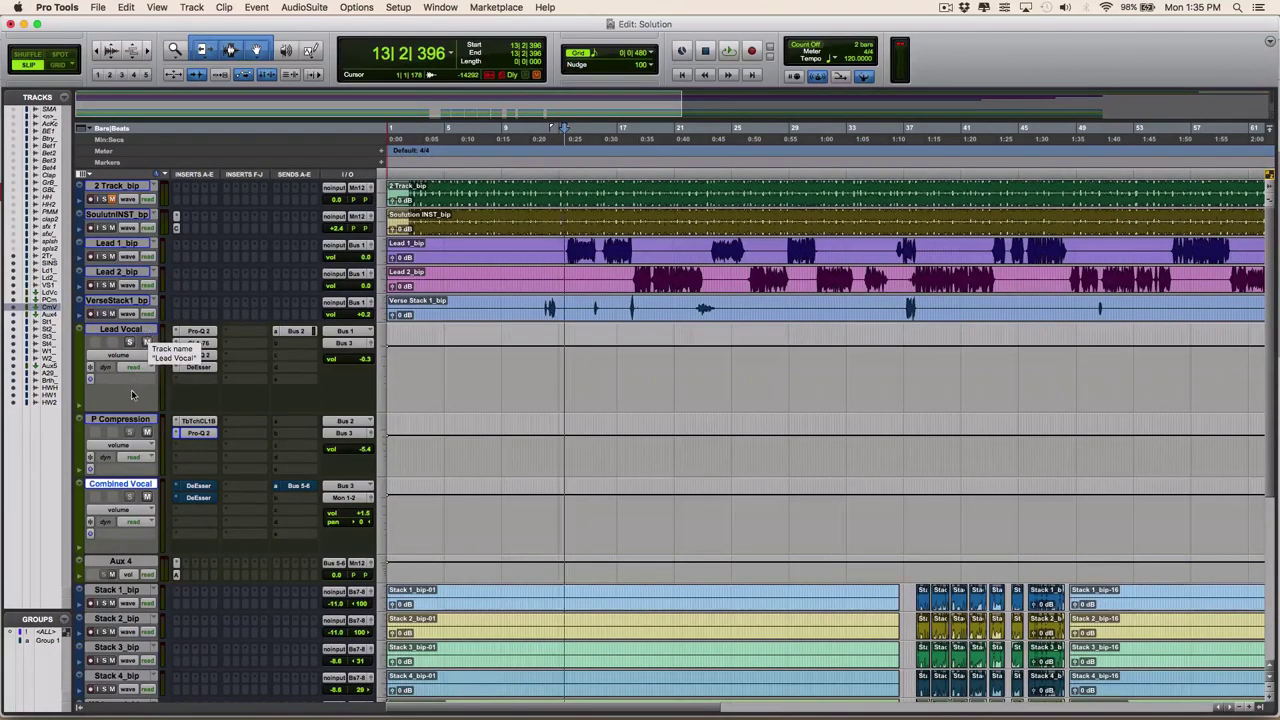
Clear Combined Vocal's duplicate second DeEsser insert, then return to 11|2|942 with Lead Vocal selected.
key("ctrl+p")
key("ctrl+p")
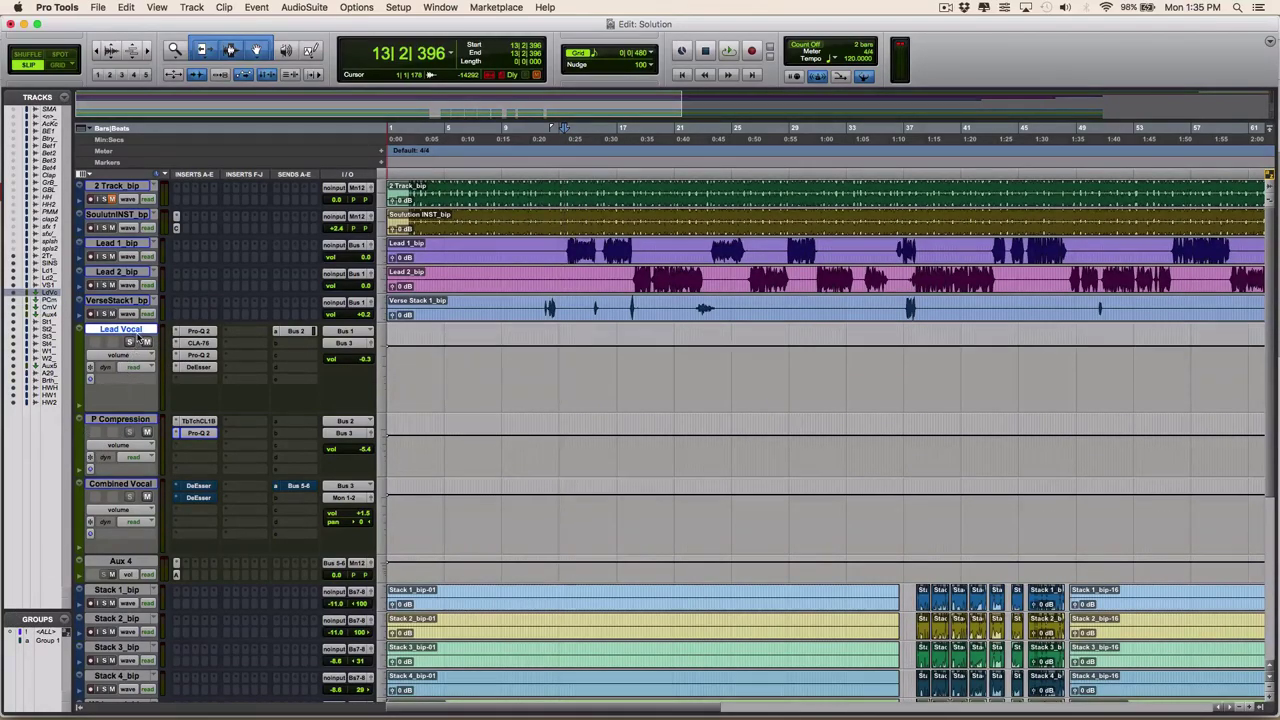
left_click(136, 331)
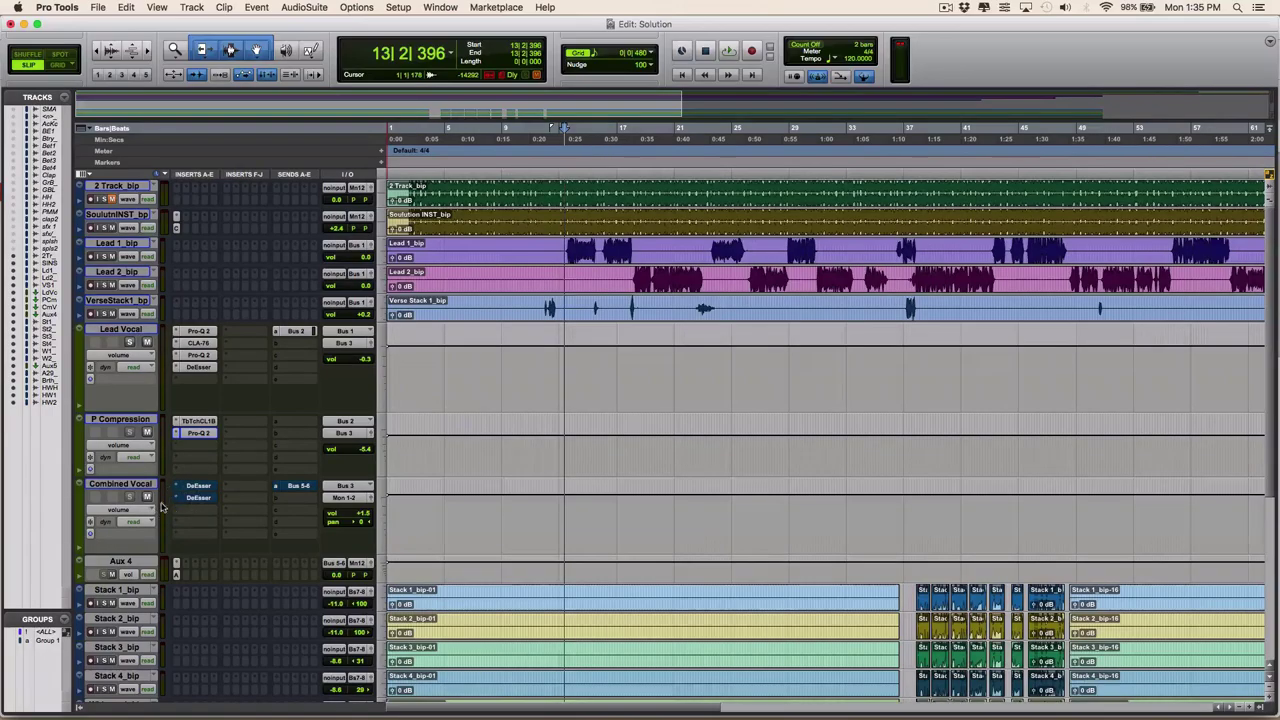
left_click(130, 486)
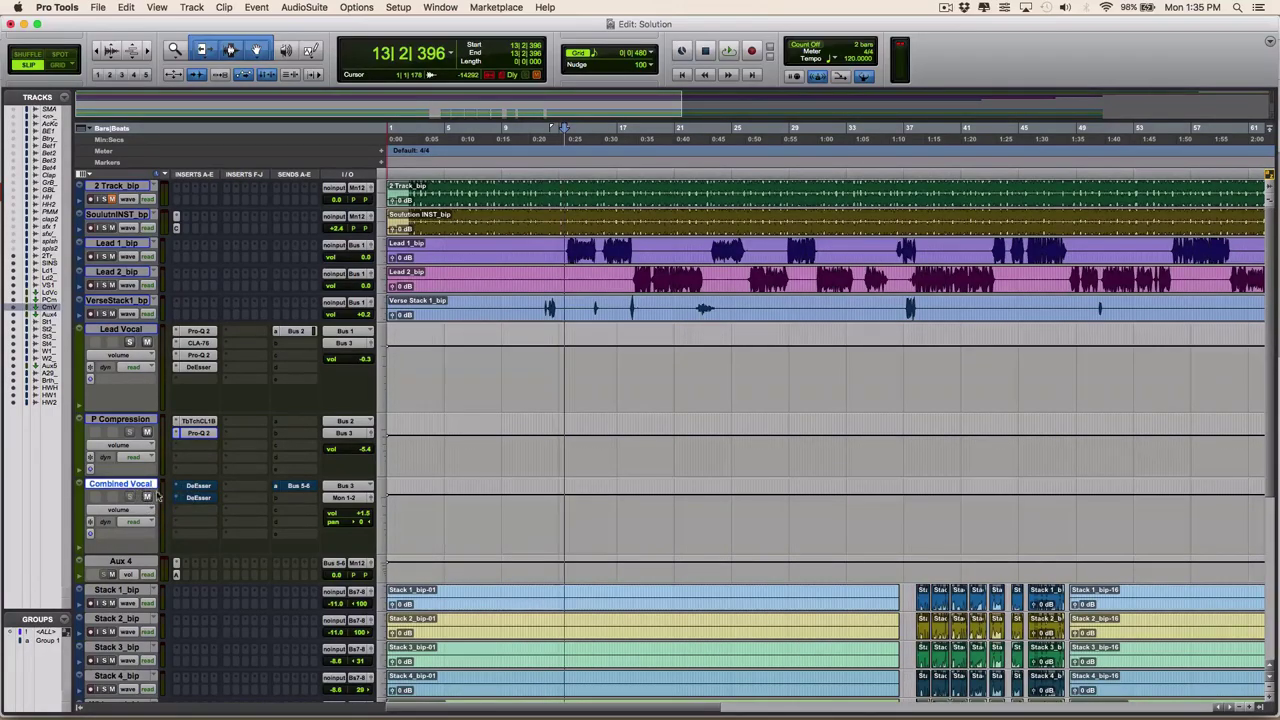
left_click(222, 458)
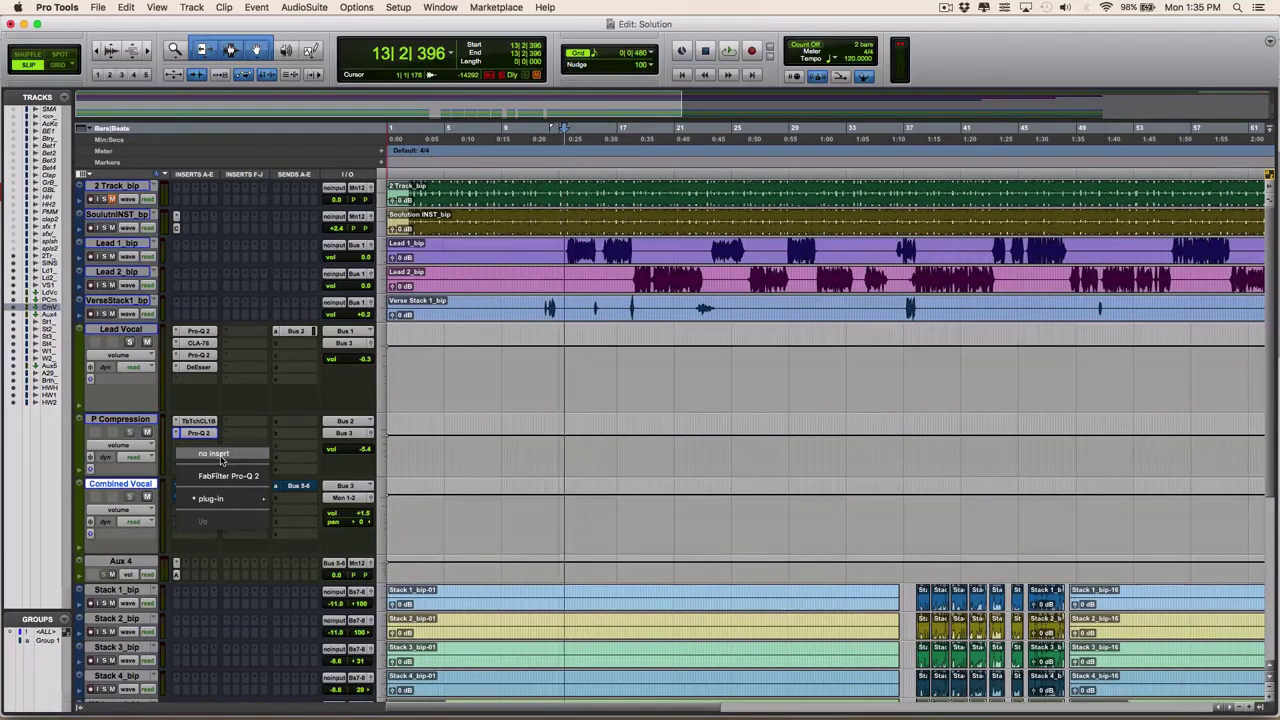
left_click(257, 551)
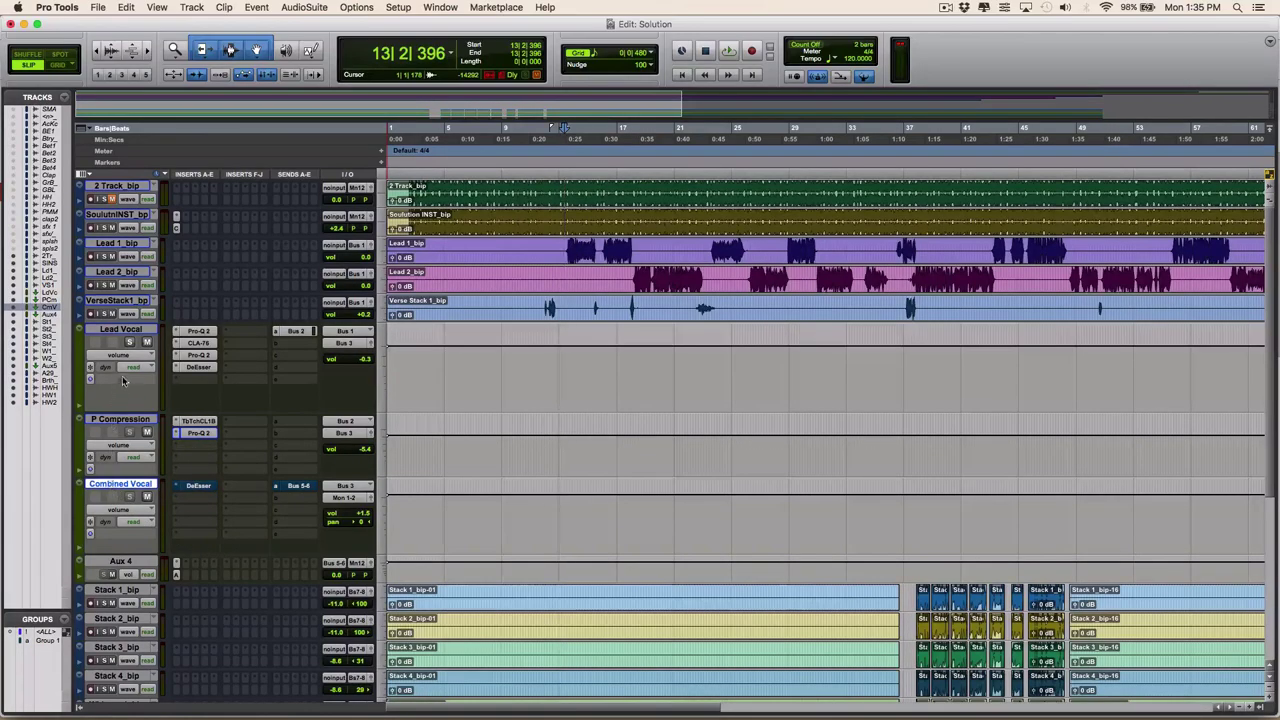
key("alt+Tab")
left_click(120, 330)
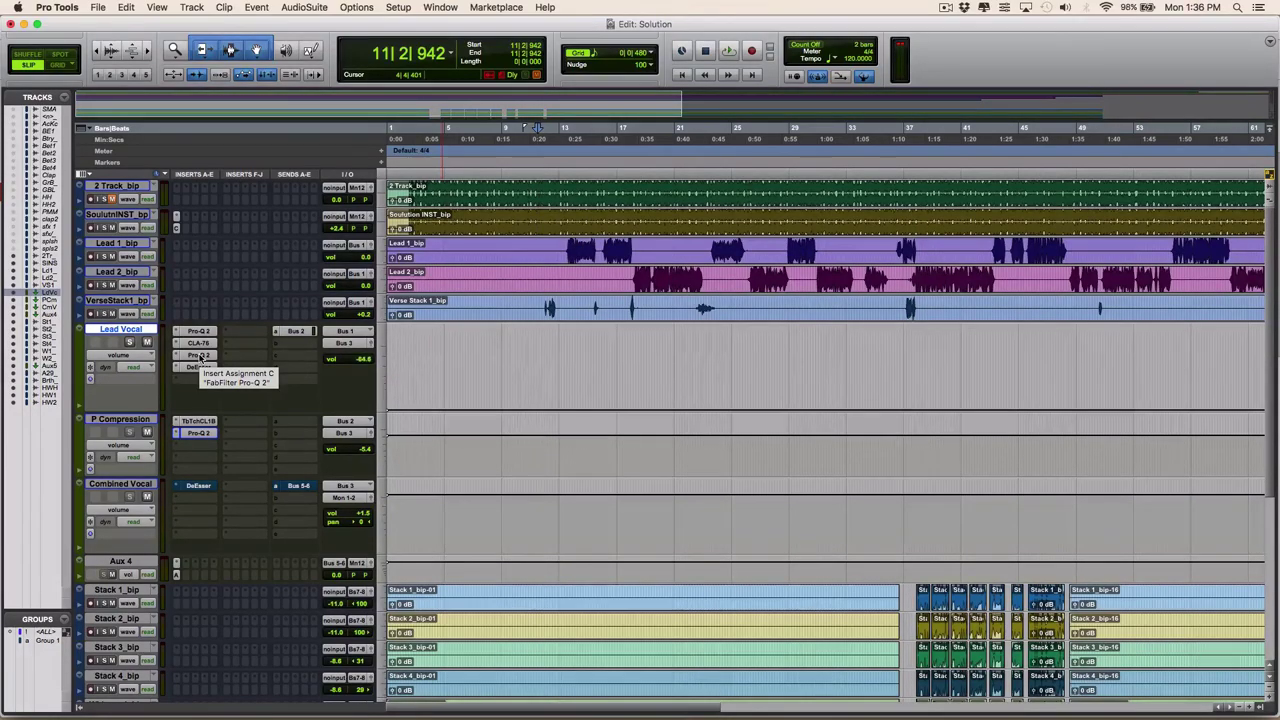
Play the Lead Vocal and P Compression blend back from bar 11, then stop.
key("space")
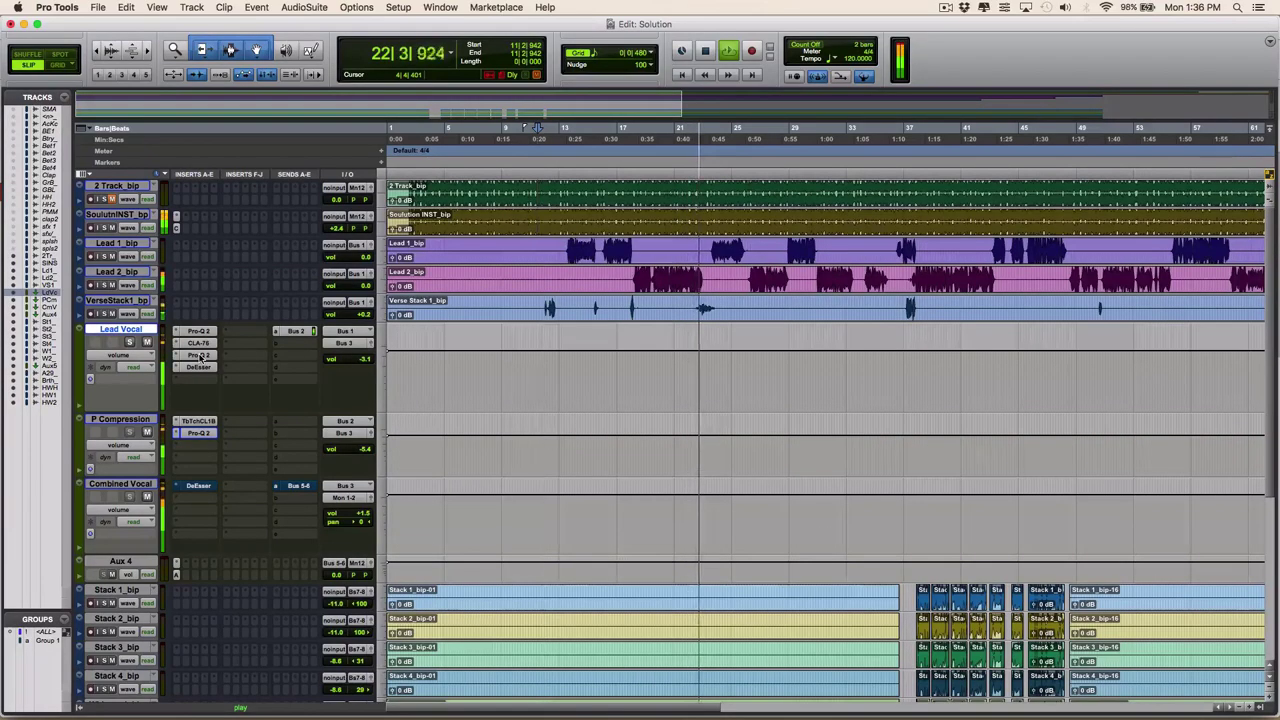
key("space")
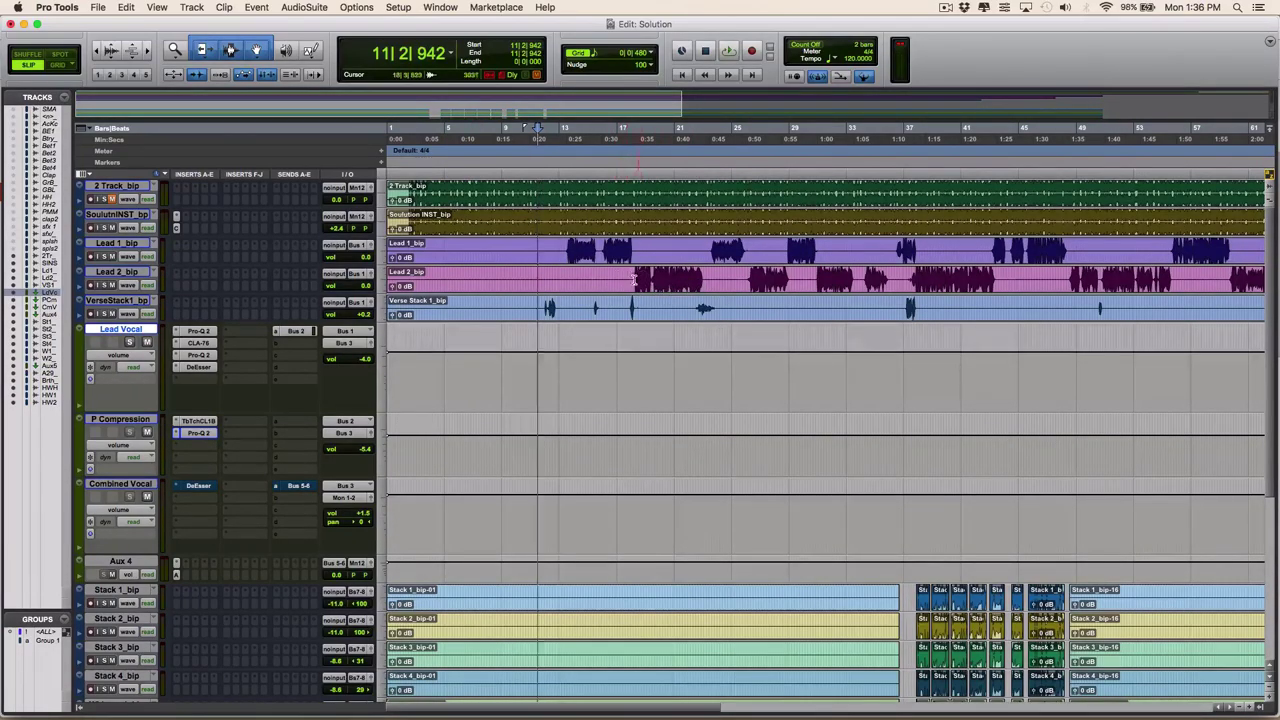
left_click(131, 422)
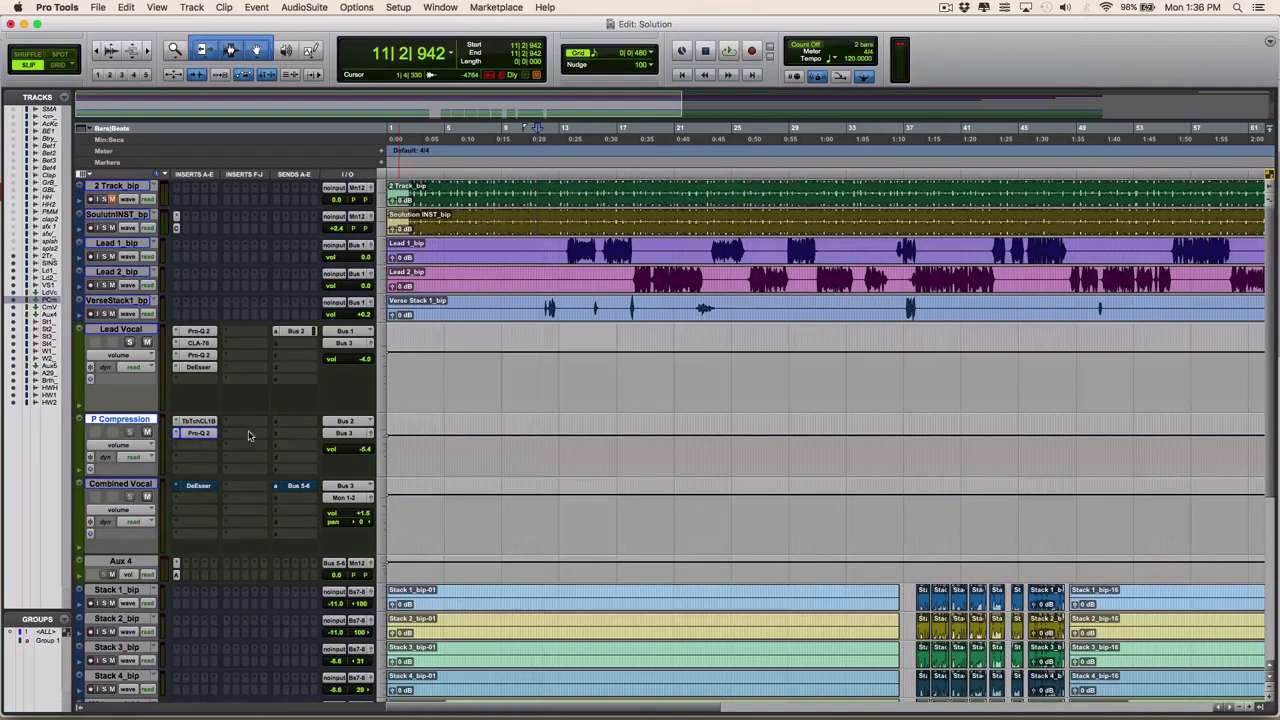
left_click(148, 330)
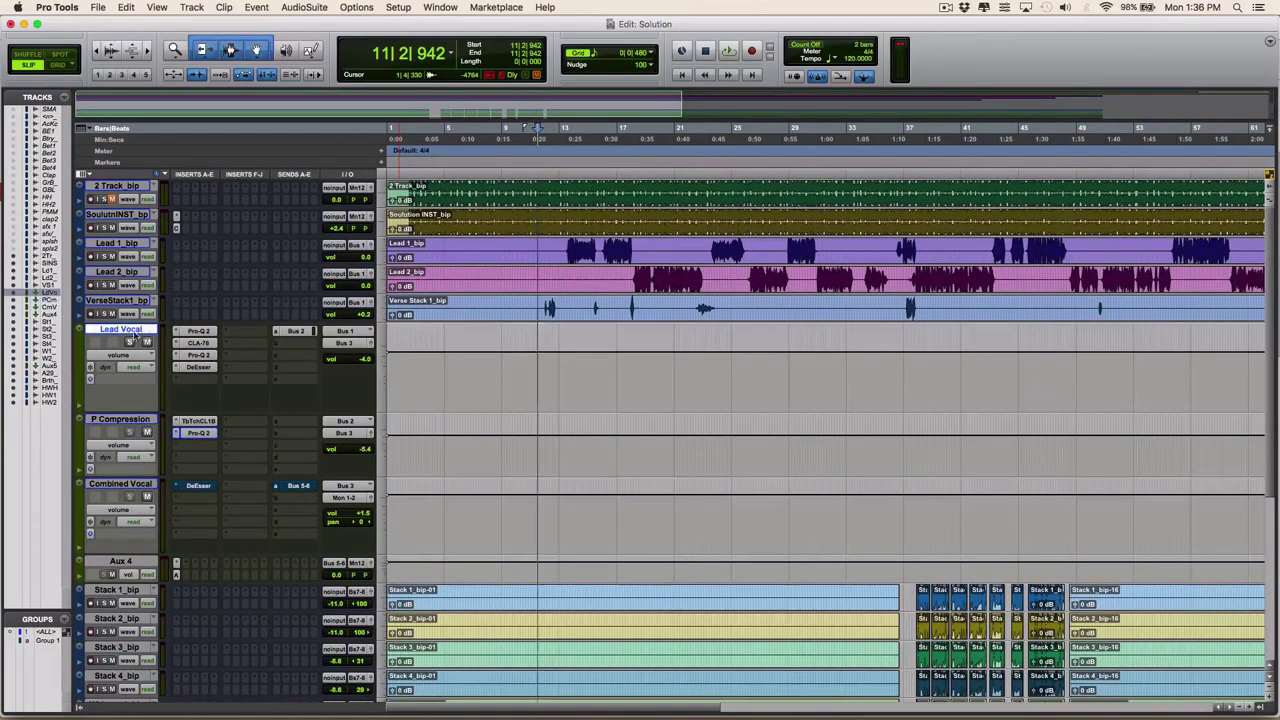
left_click(148, 419)
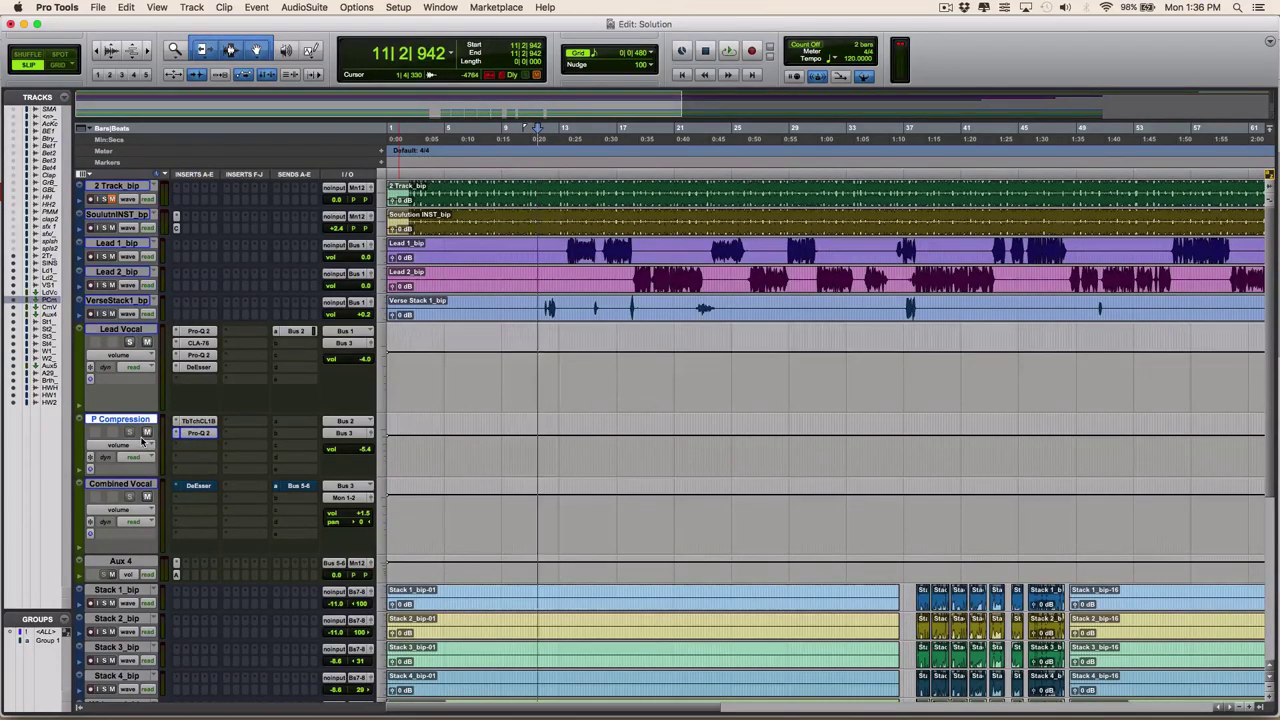
left_click(124, 488)
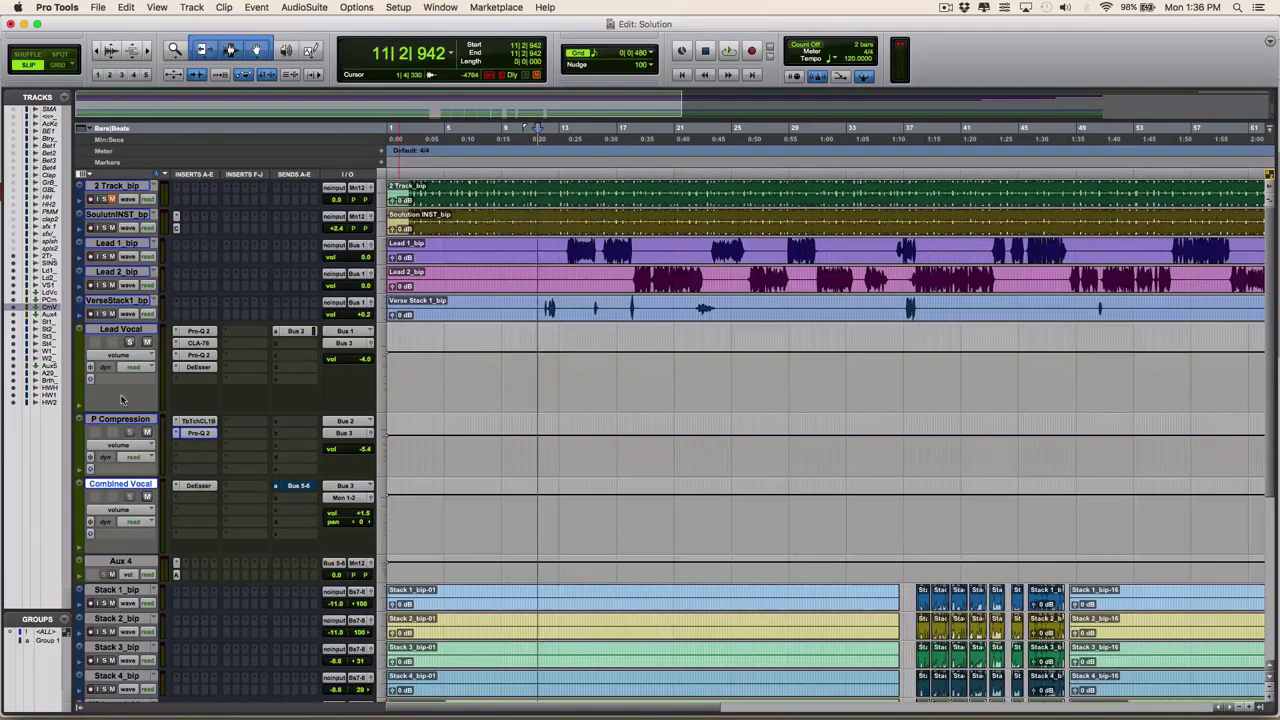
left_click(208, 486)
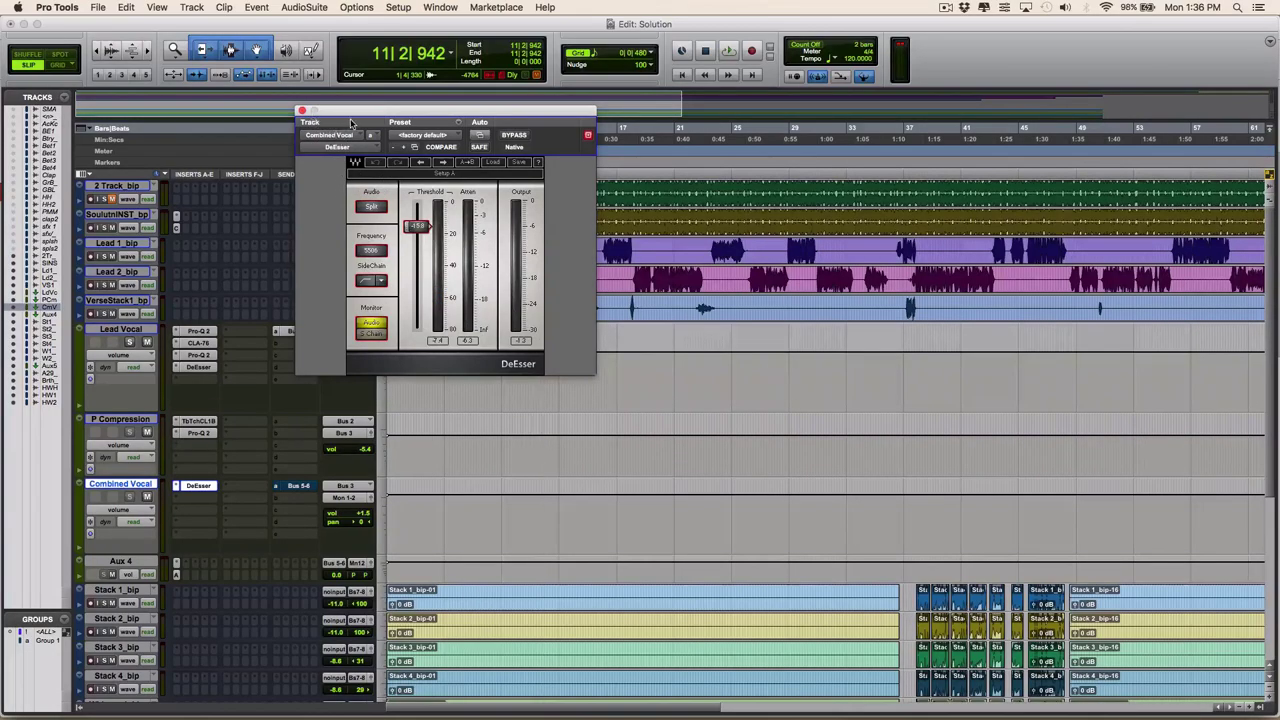
left_click_drag(351, 116, 678, 279)
left_click(628, 272)
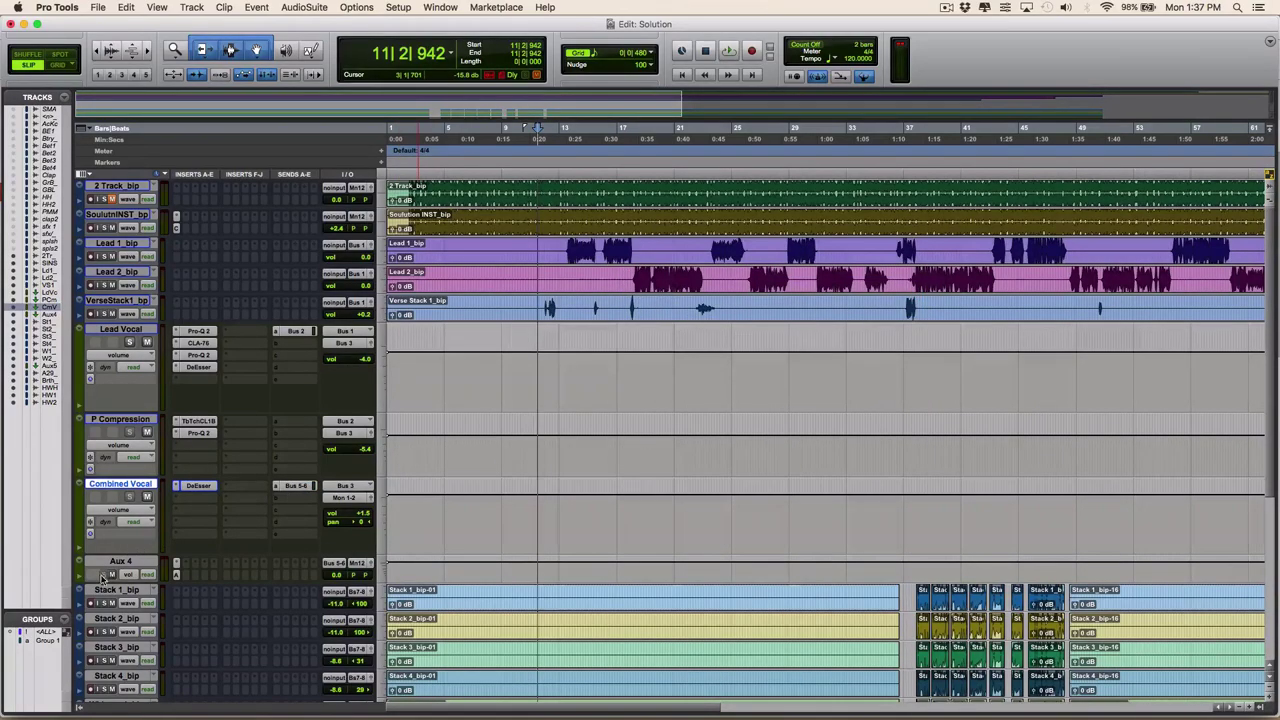
Make Aux 4 taller, inspect its Abbey Road Plates reverb, and reset the playback point to bar 11.
left_click_drag(114, 586, 118, 640)
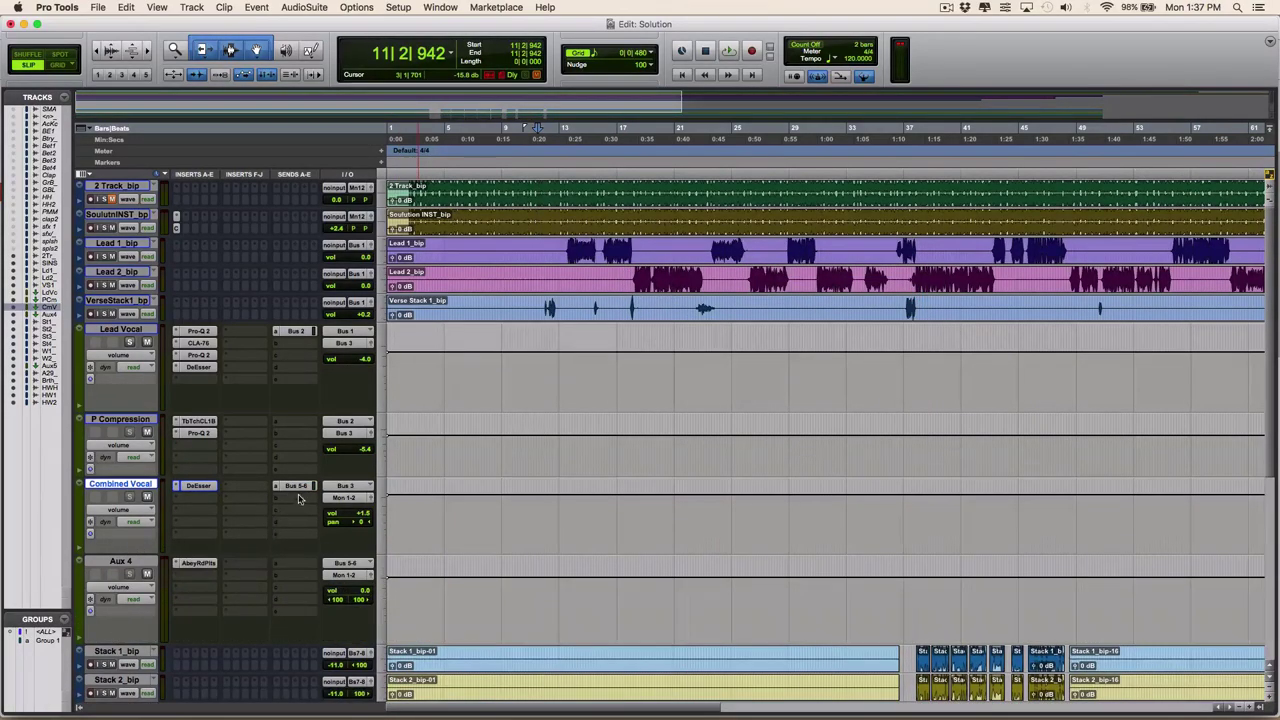
left_click(196, 564)
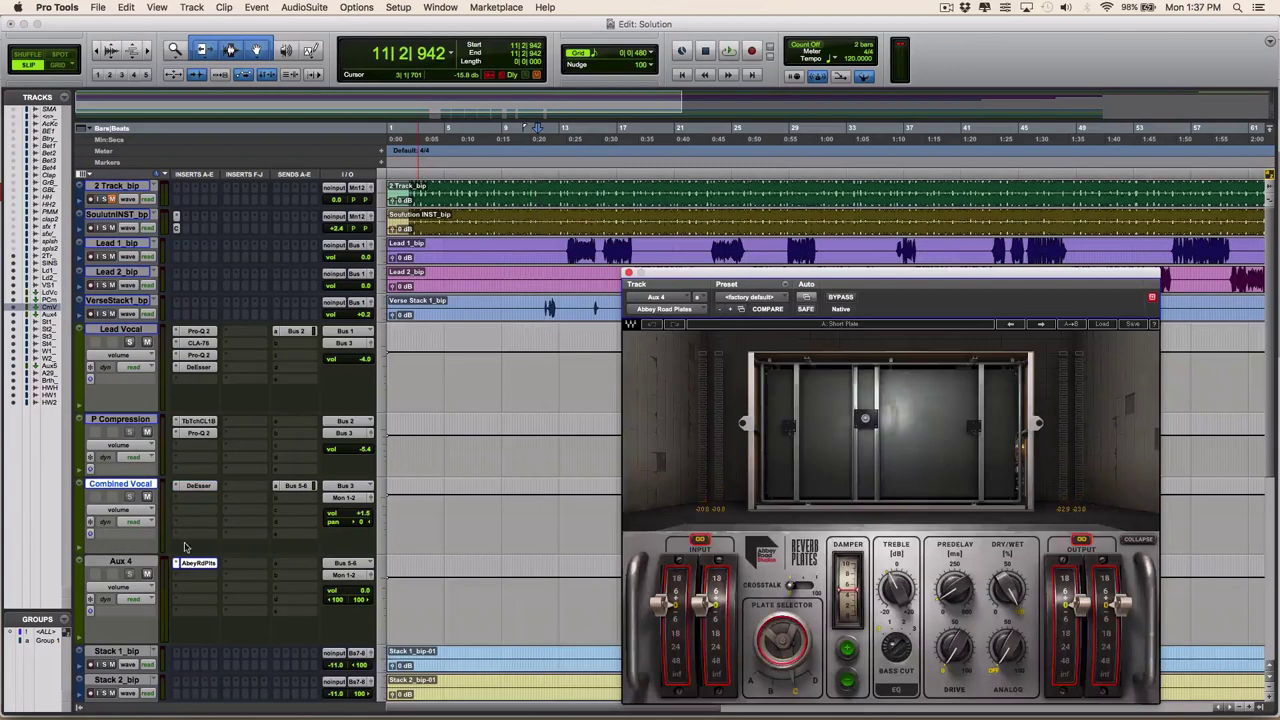
left_click(628, 273)
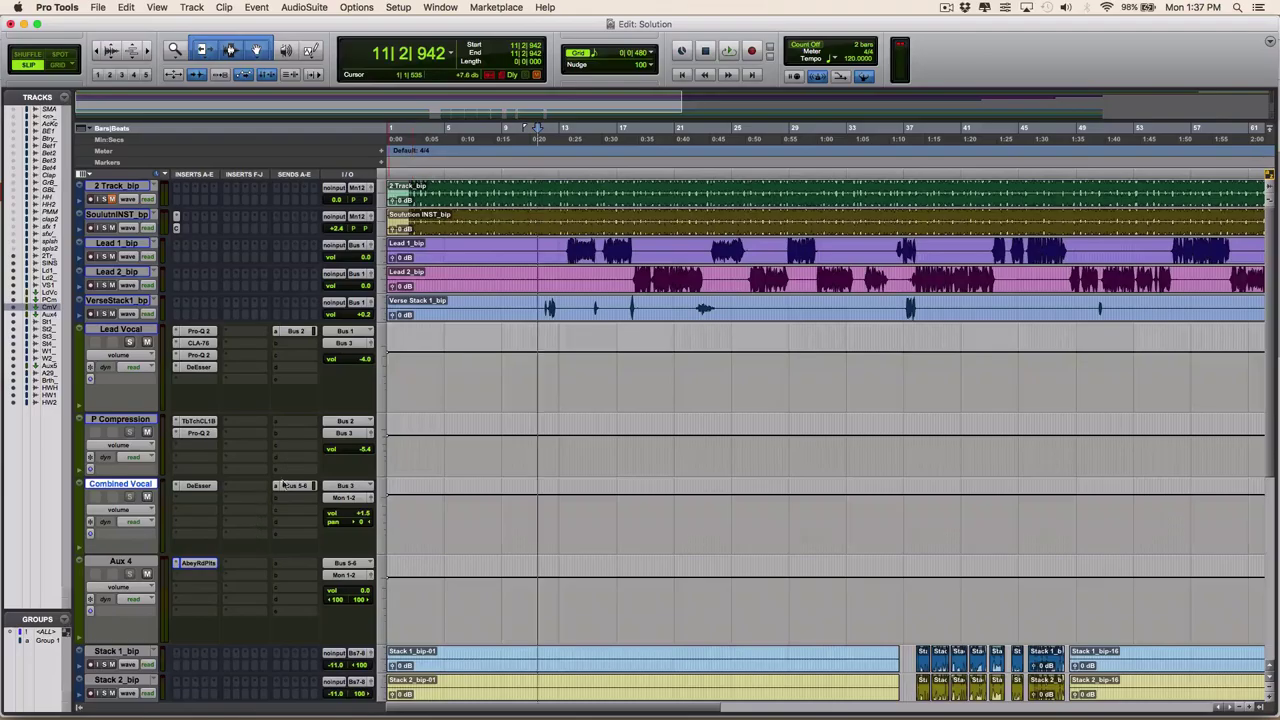
left_click(537, 392)
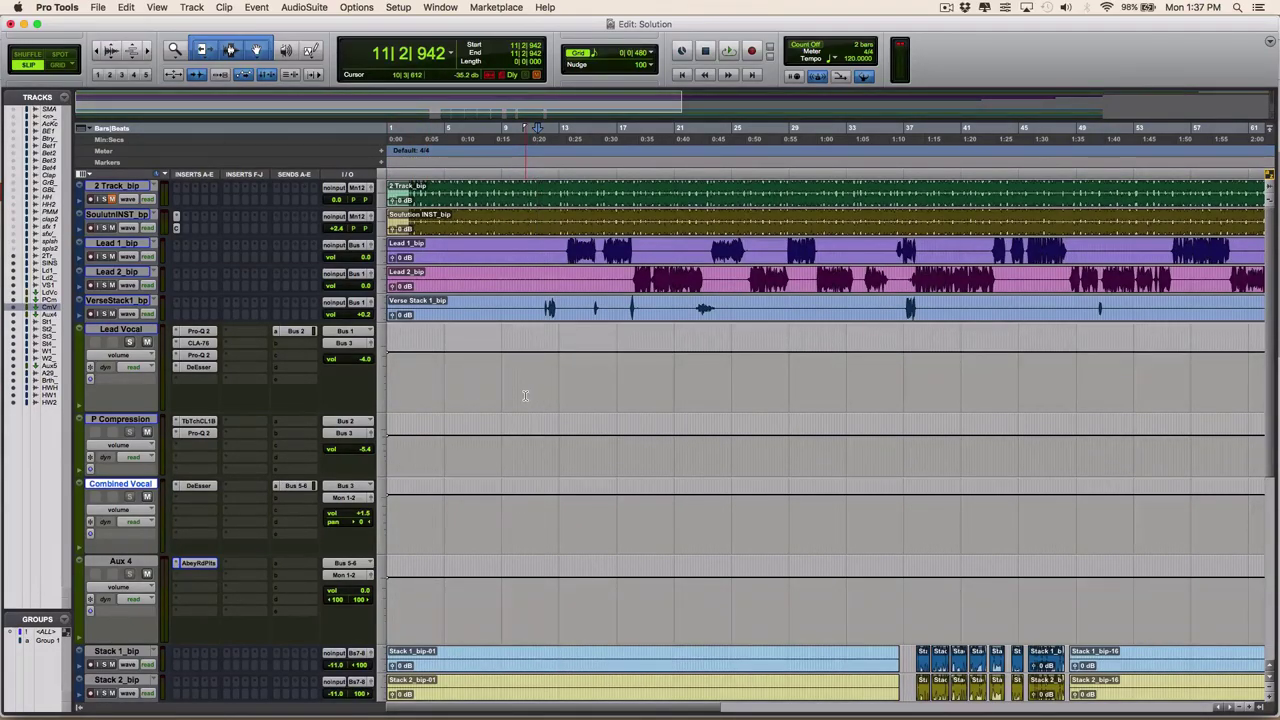
scroll(524, 395, "down", 10)
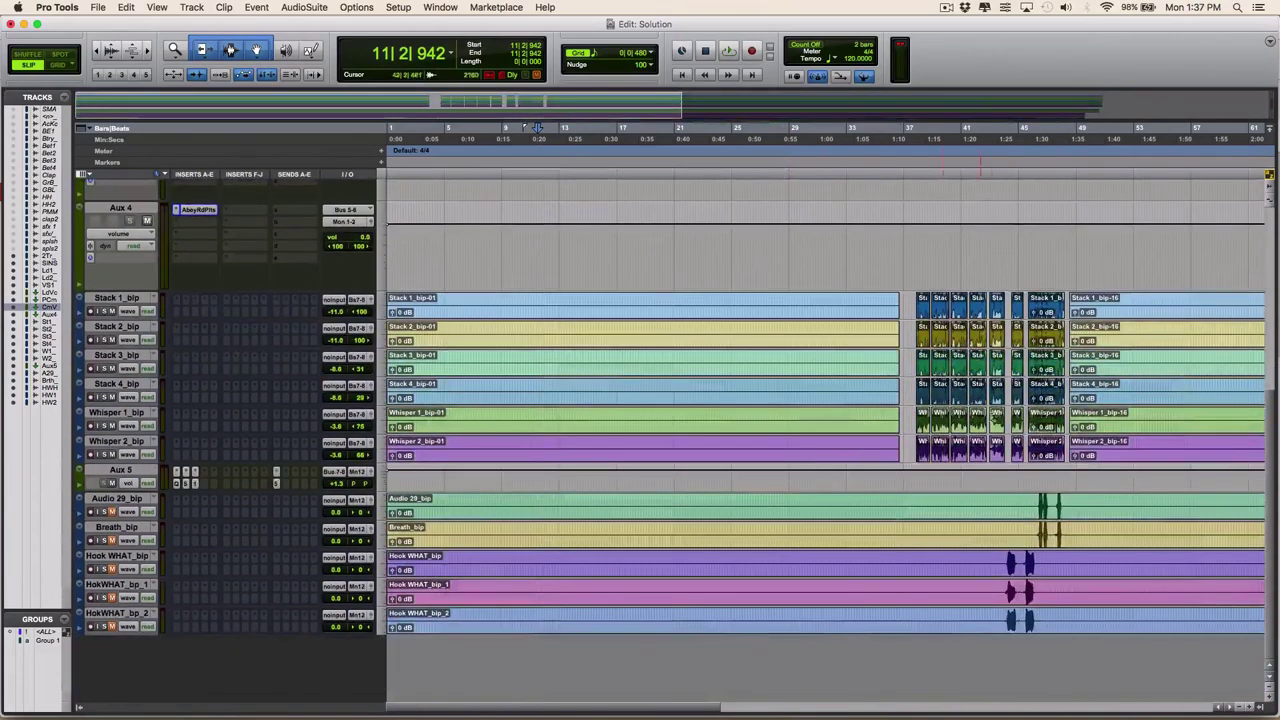
scroll(705, 403, "up", 10)
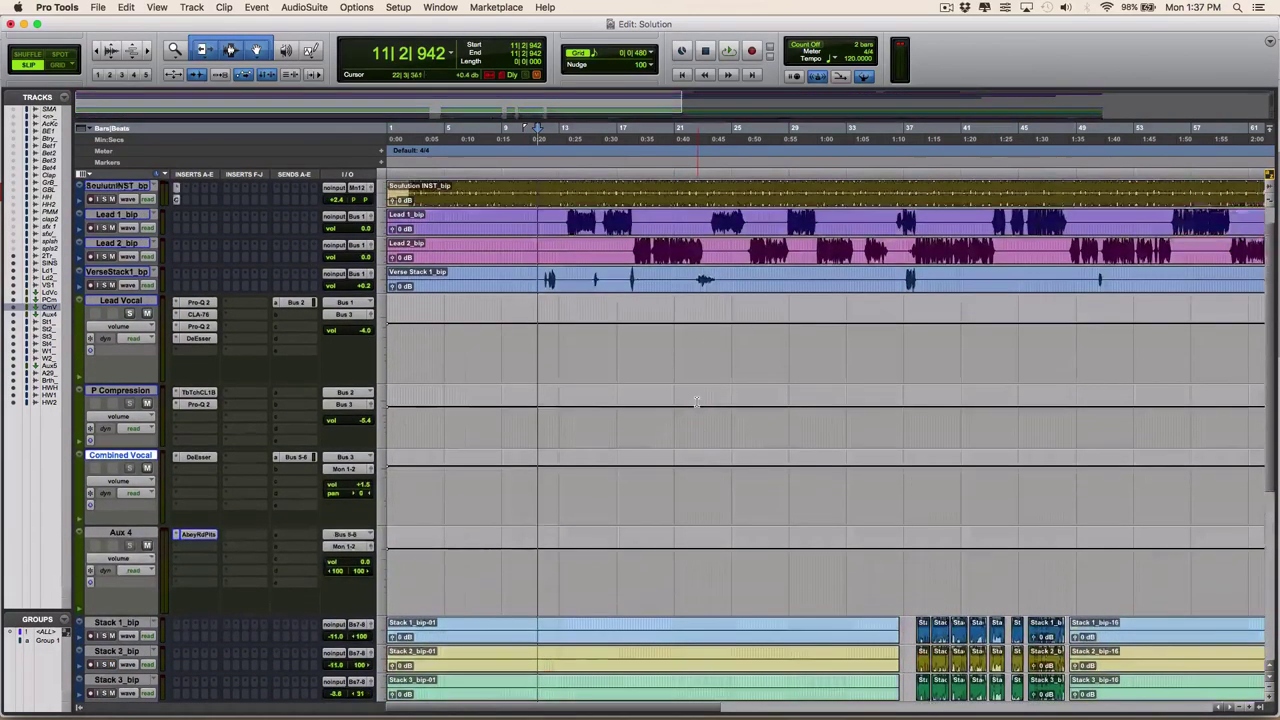